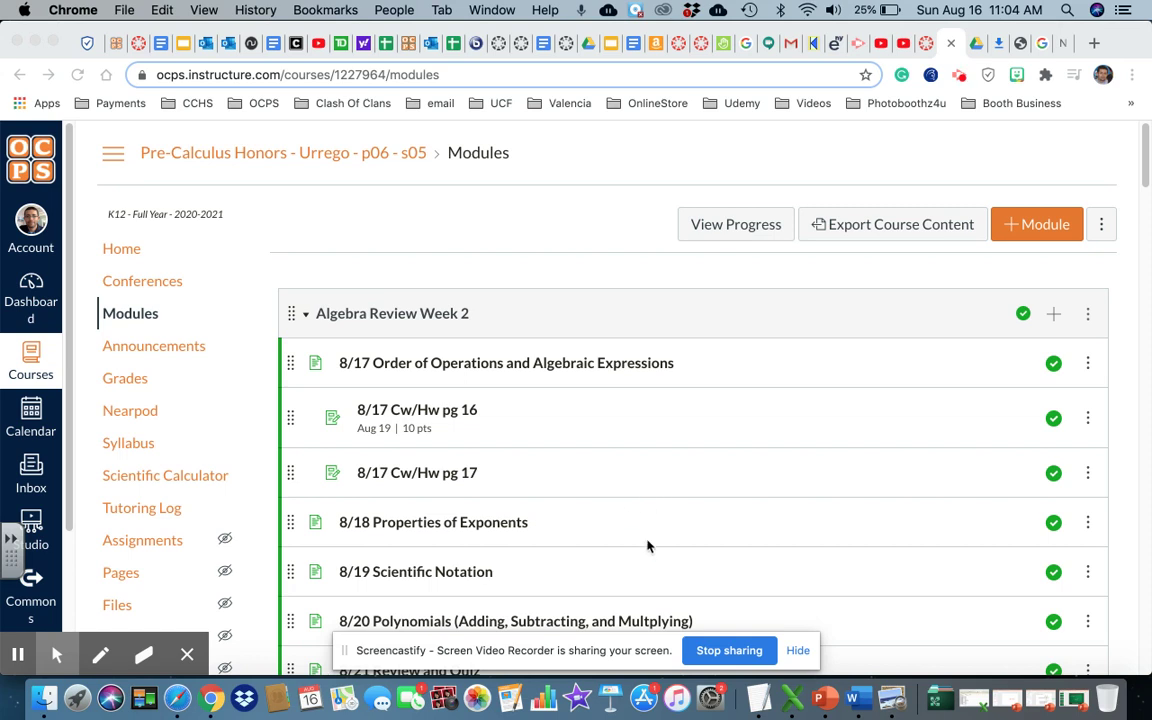
- Add a new assignment named "8/17 Cw" to the Algebra Review Week 2 module, indented one level
{"action": "scroll", "coordinate": [647, 545], "scroll_direction": "down", "scroll_amount": 2}
{"action": "scroll", "coordinate": [647, 545], "scroll_direction": "up", "scroll_amount": 1}
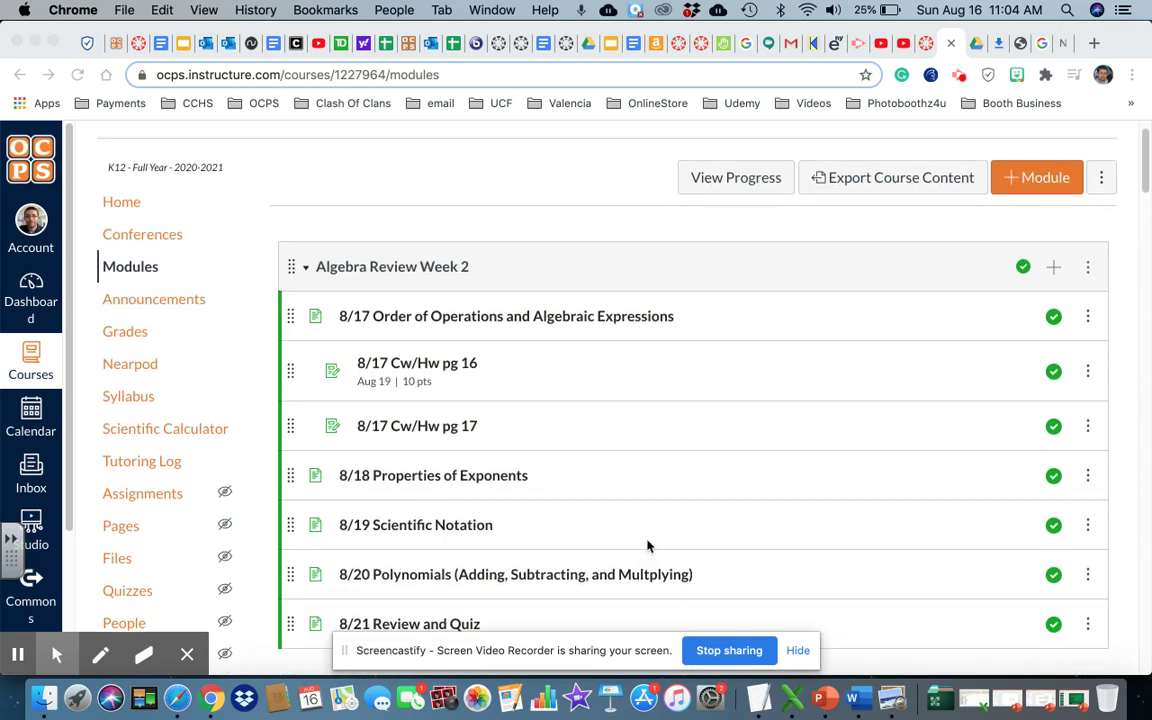
{"action": "scroll", "coordinate": [648, 545], "scroll_direction": "down", "scroll_amount": 1}
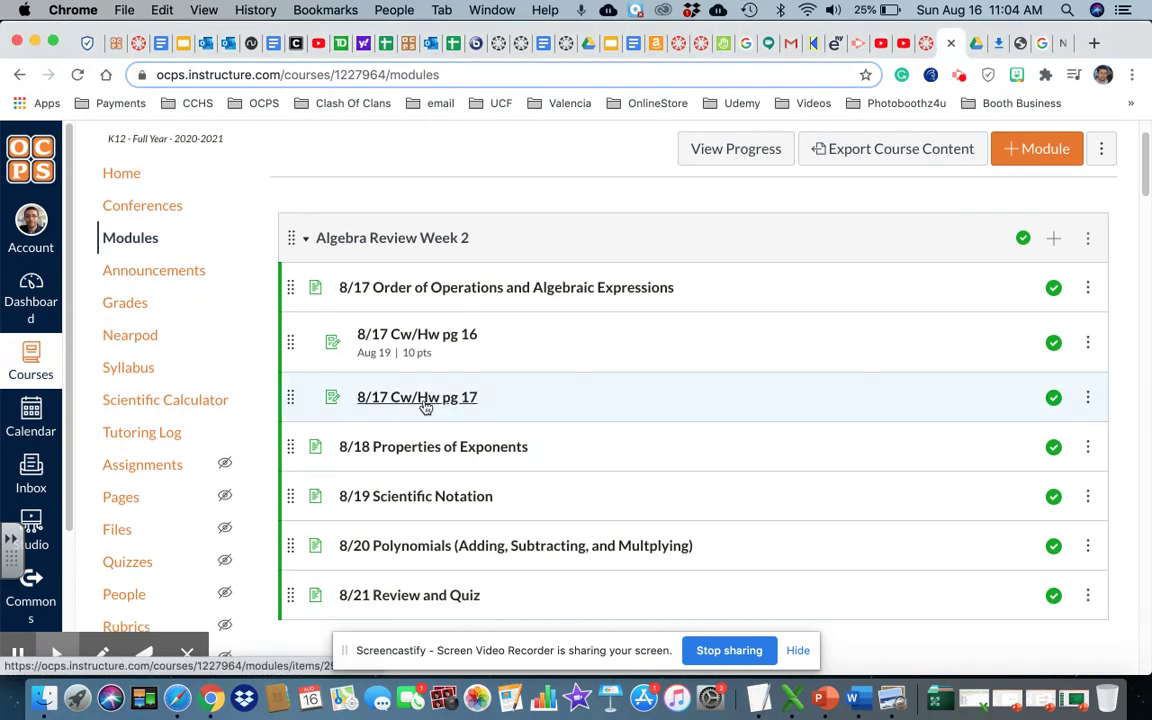
{"action": "left_click", "coordinate": [106, 242]}
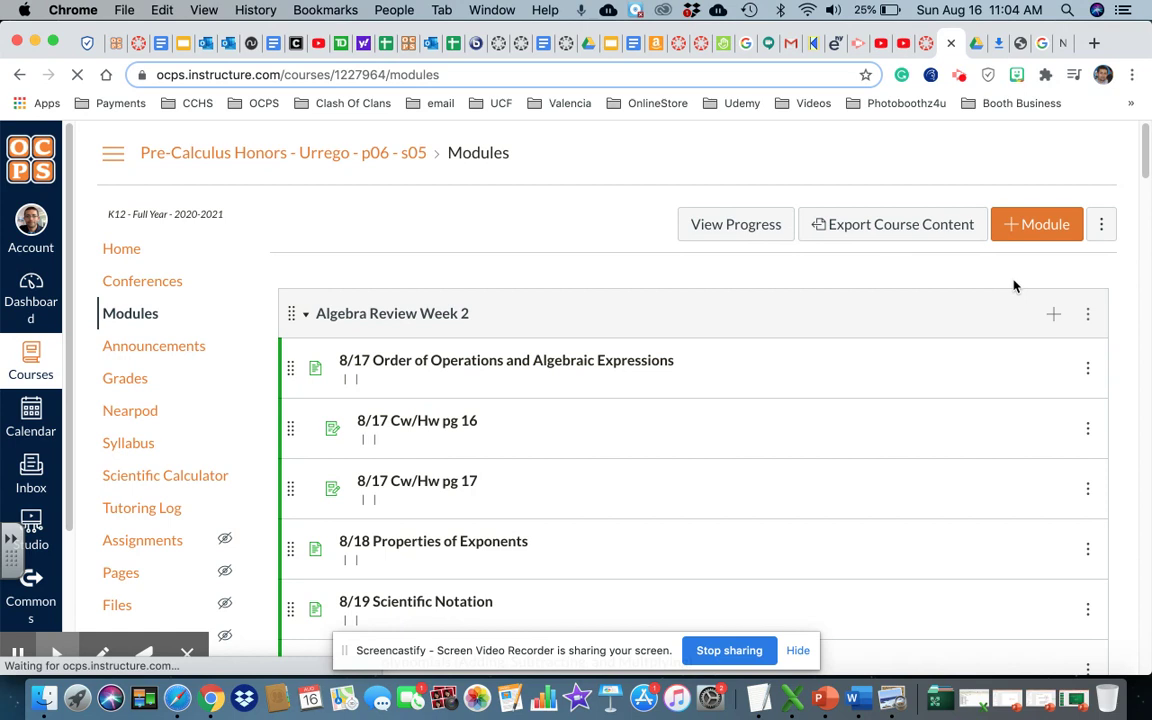
{"action": "left_click", "coordinate": [1056, 316]}
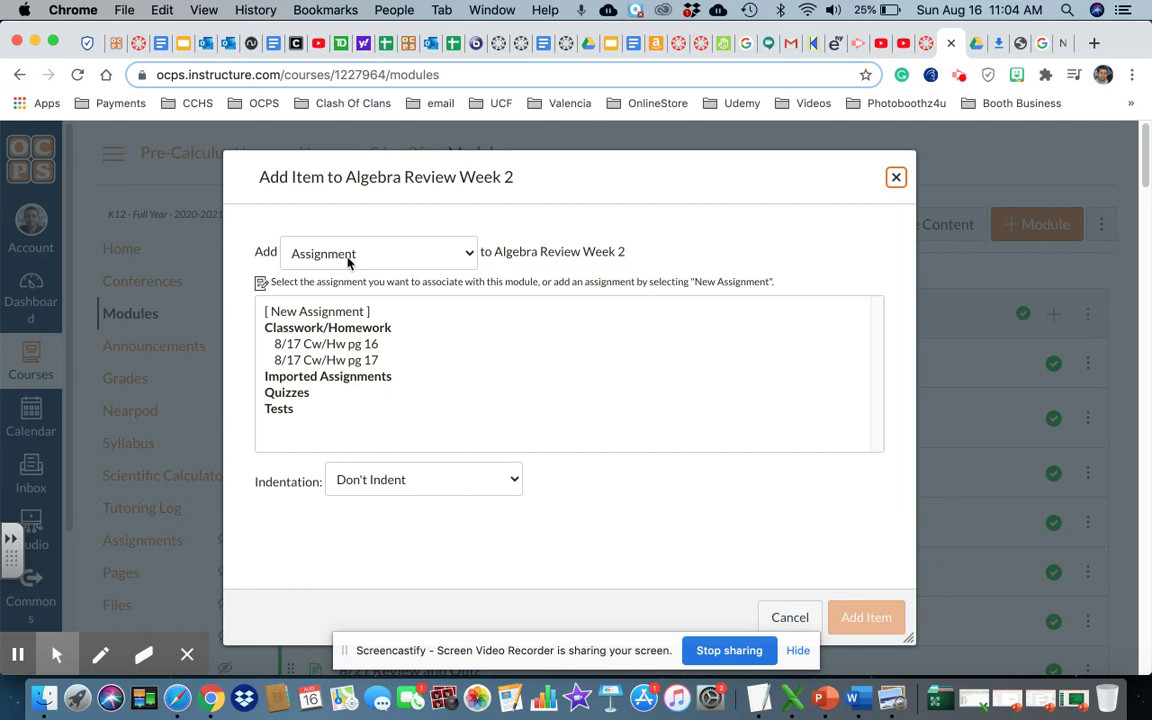
{"action": "left_click", "coordinate": [407, 482]}
{"action": "left_click", "coordinate": [410, 498]}
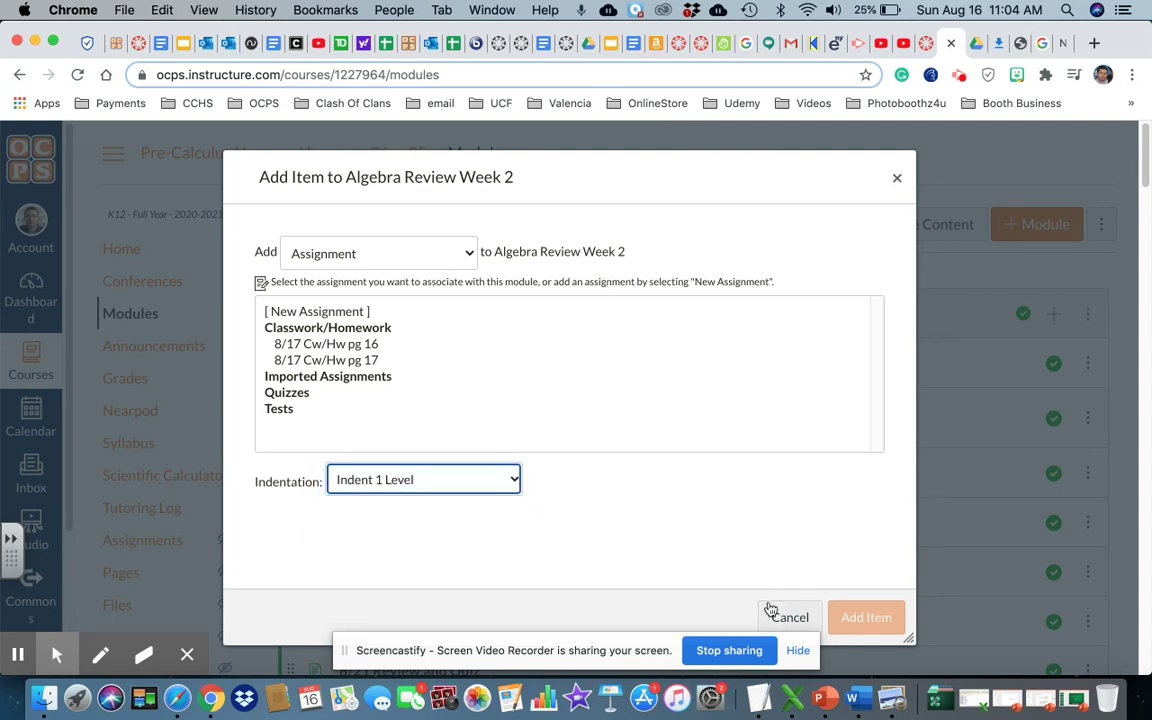
{"action": "left_click", "coordinate": [336, 313]}
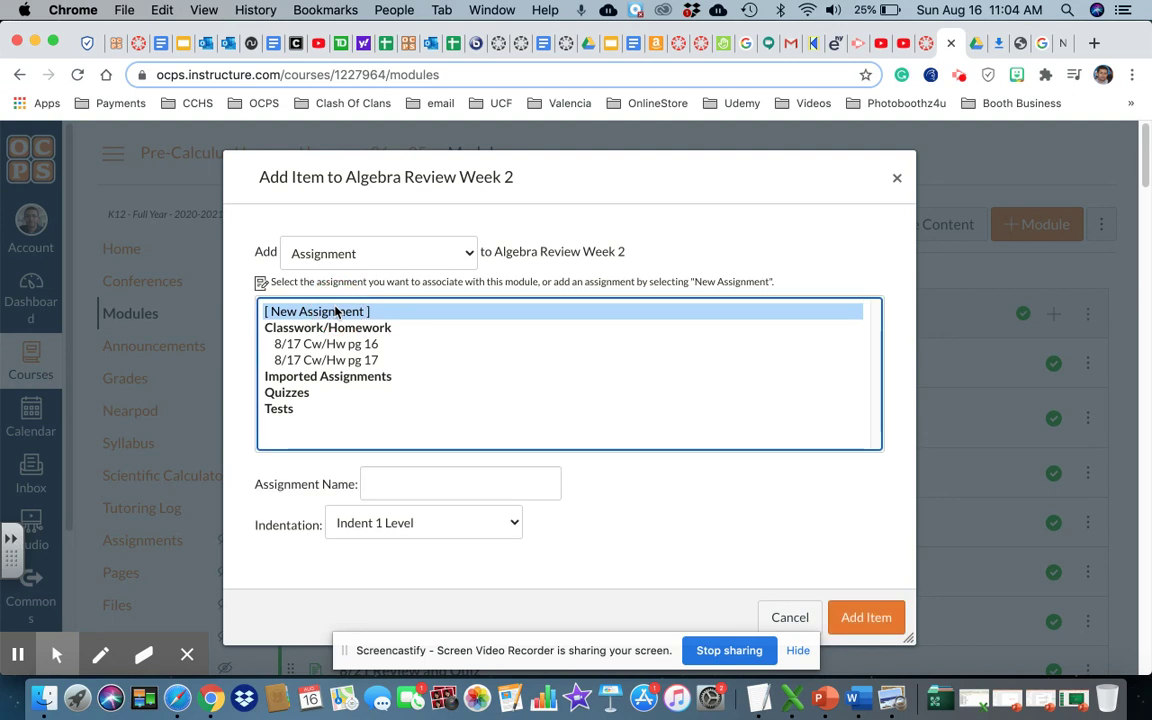
{"action": "left_click", "coordinate": [389, 487]}
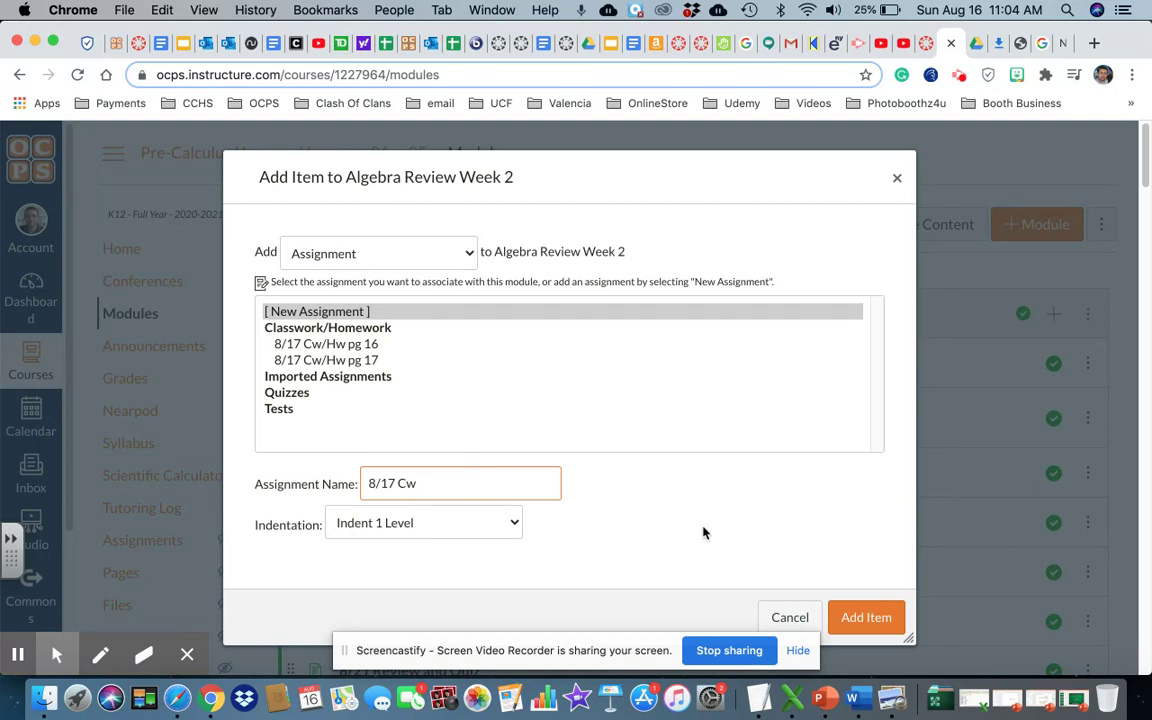
{"action": "left_click", "coordinate": [858, 618]}
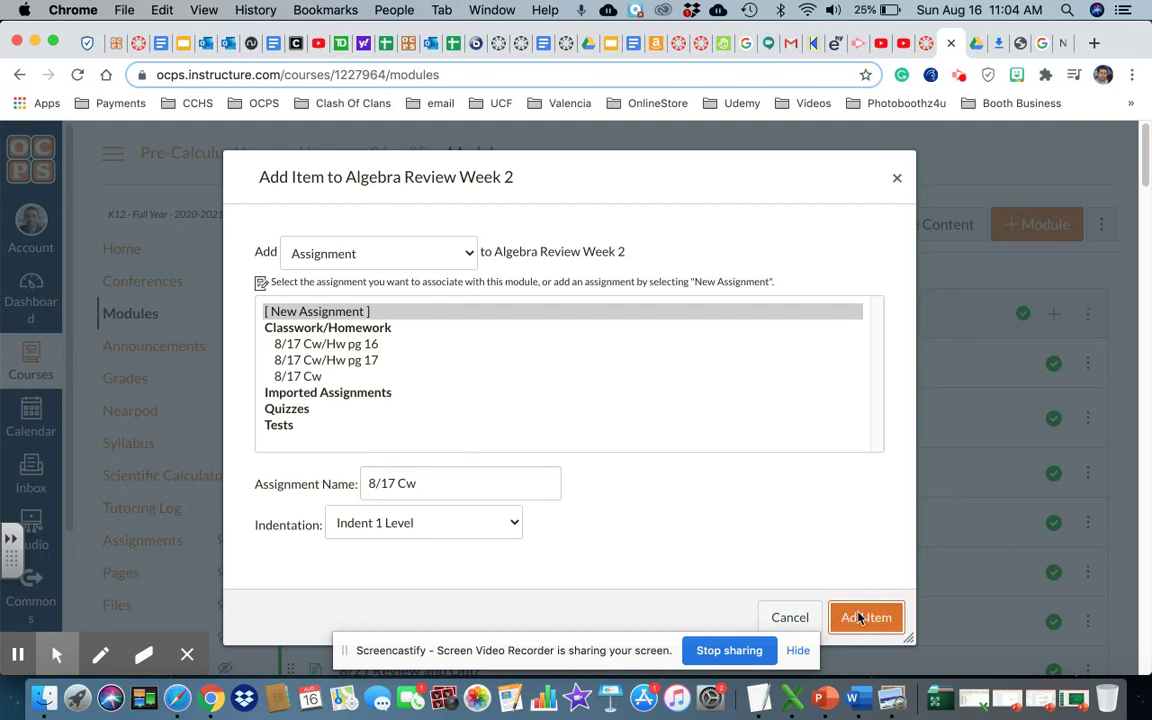
- Open the new 8/17 Cw assignment from the Algebra Review Week 2 module for editing
{"action": "scroll", "coordinate": [646, 483], "scroll_direction": "down", "scroll_amount": 3}
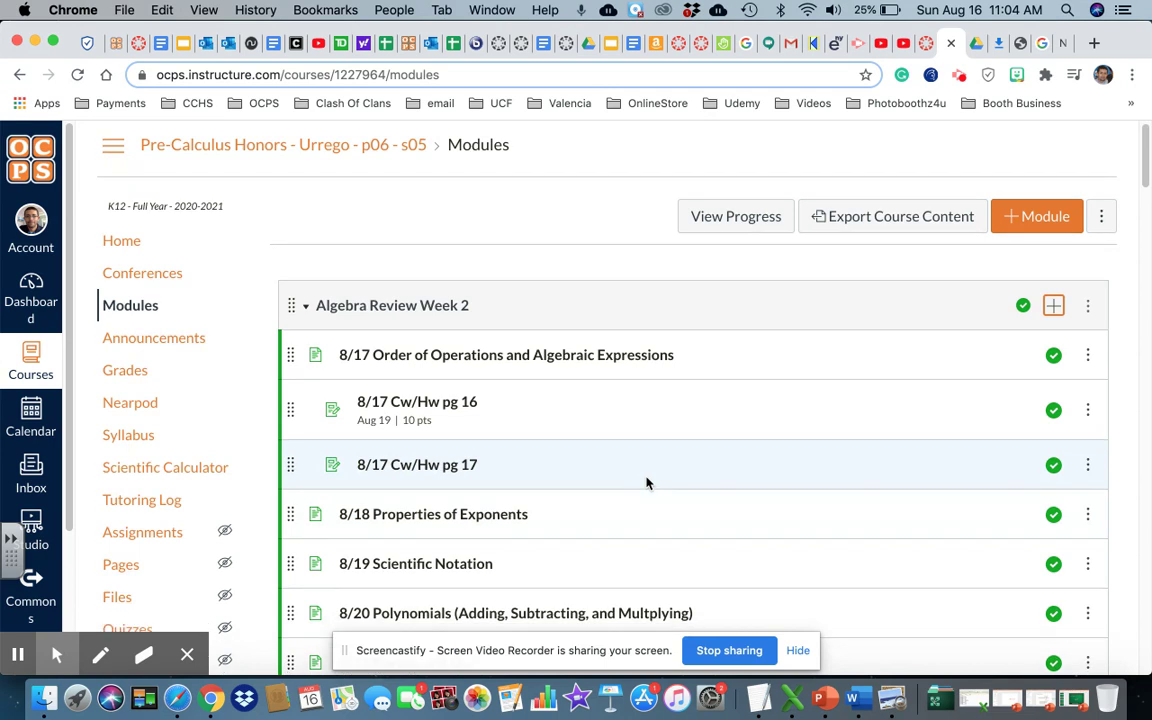
{"action": "scroll", "coordinate": [646, 483], "scroll_direction": "down", "scroll_amount": 5}
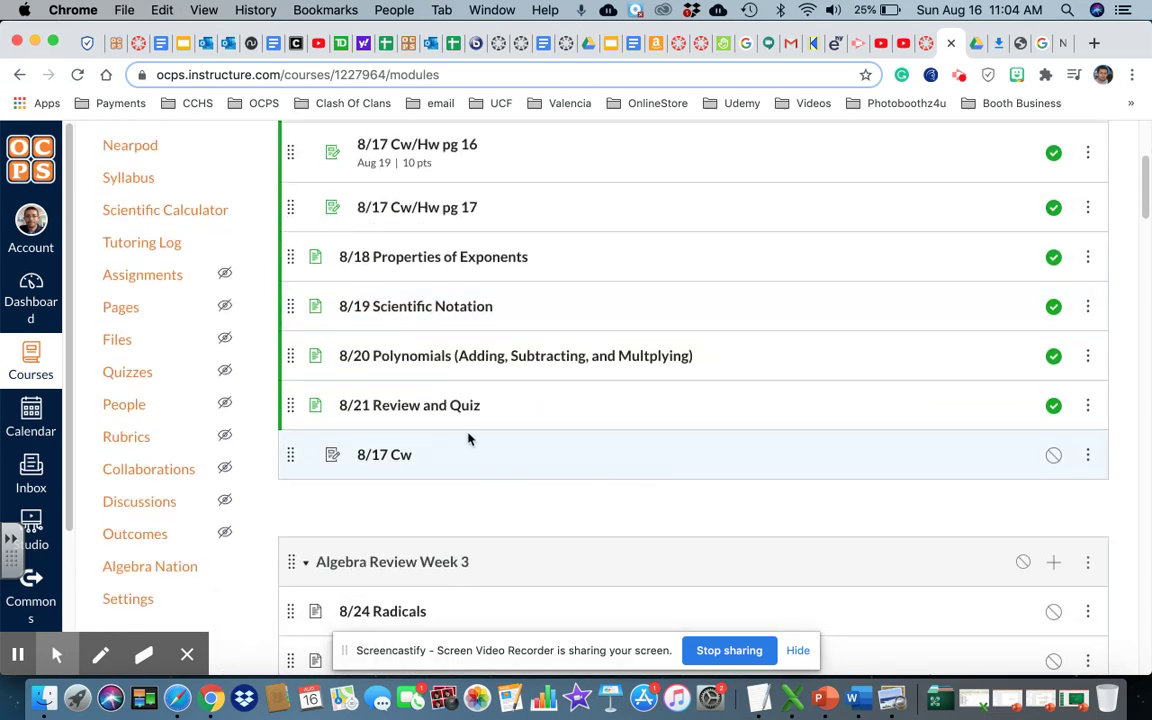
{"action": "left_click", "coordinate": [372, 458]}
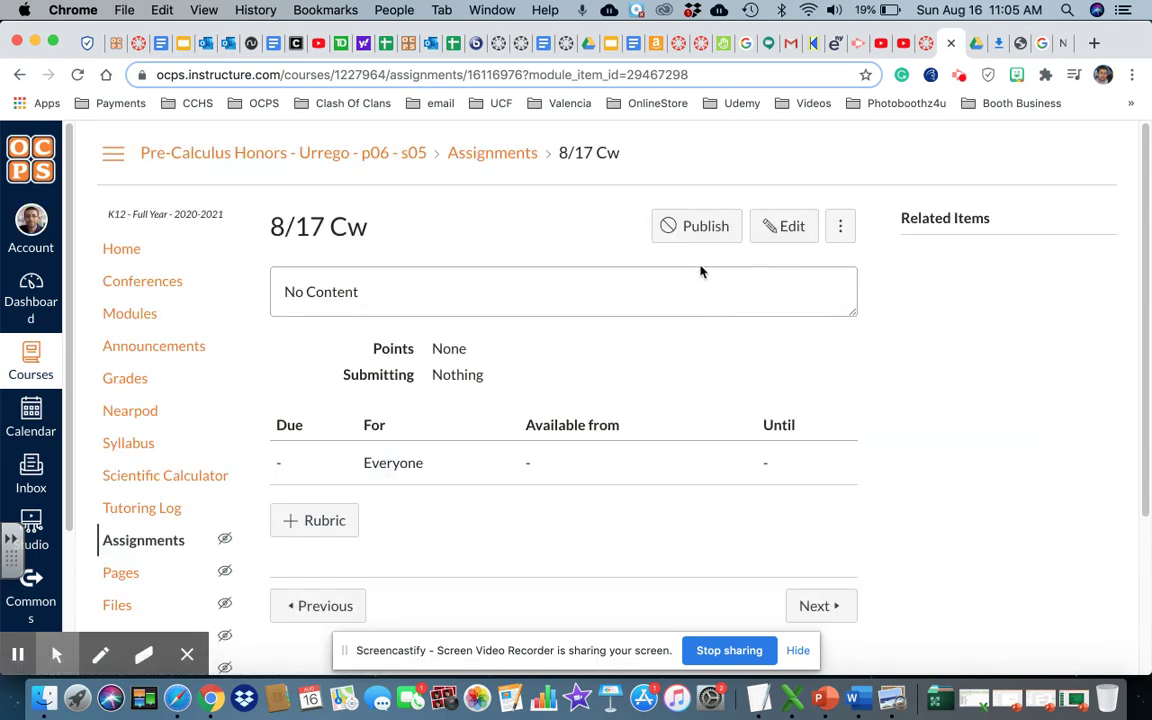
{"action": "left_click", "coordinate": [786, 232]}
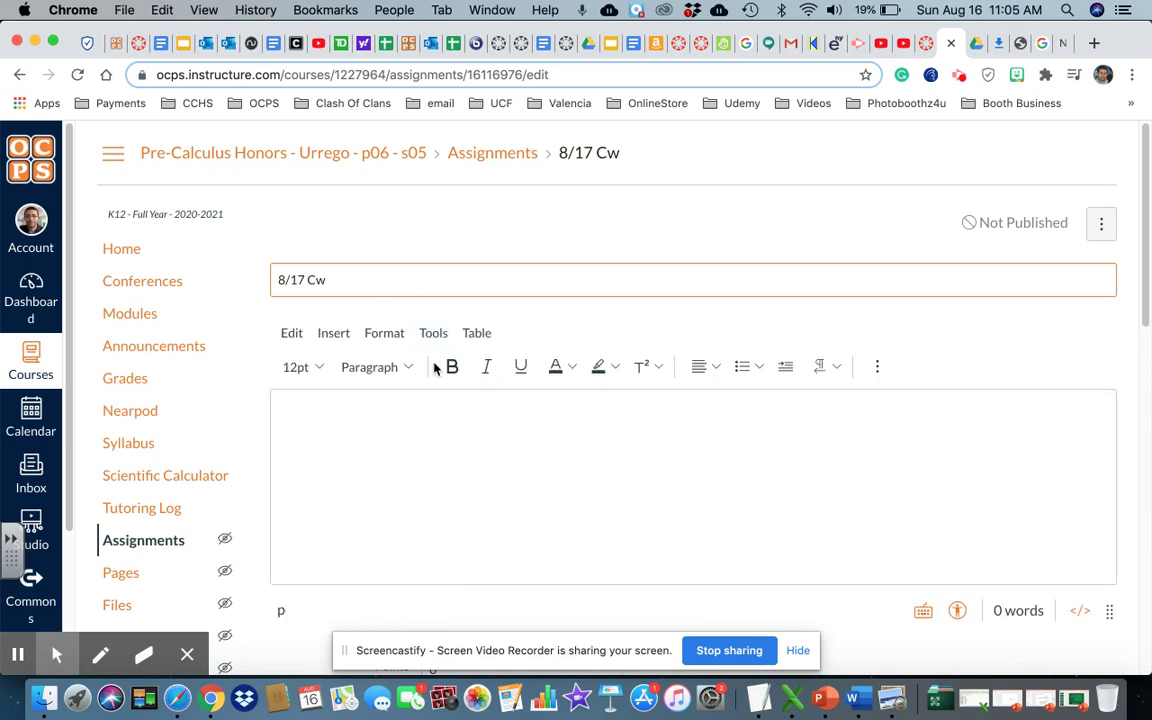
- Set the assignment's points to 10
{"action": "scroll", "coordinate": [446, 422], "scroll_direction": "down", "scroll_amount": 1}
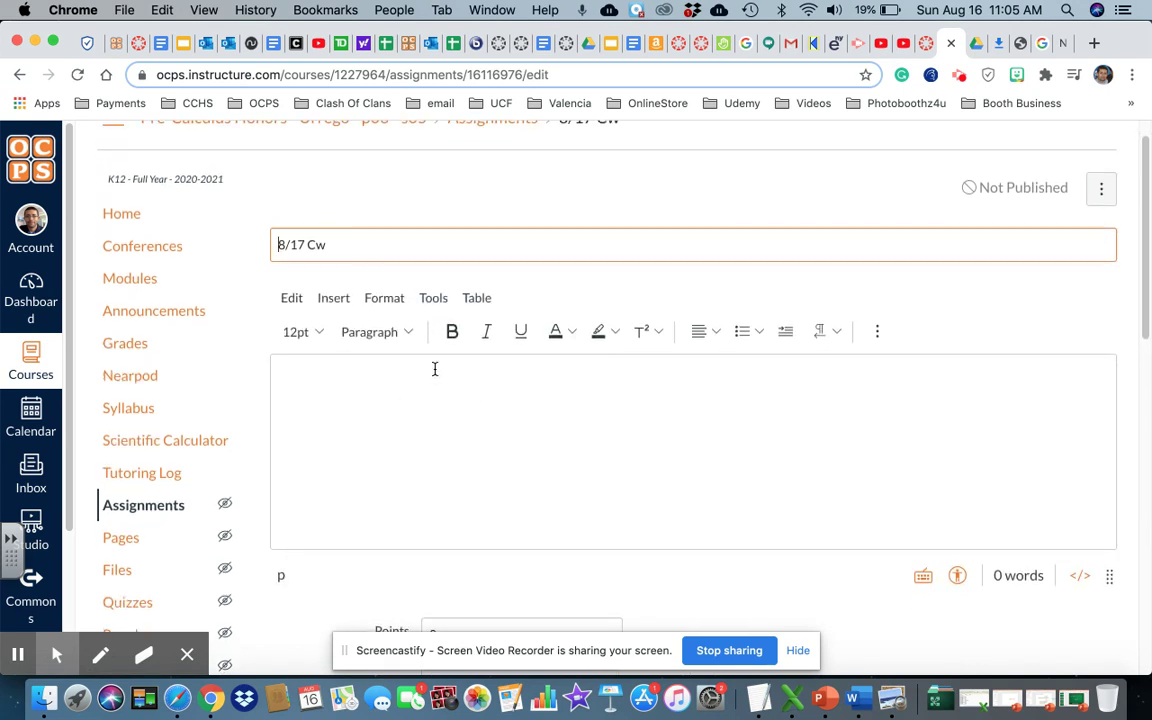
{"action": "scroll", "coordinate": [429, 404], "scroll_direction": "down", "scroll_amount": 5}
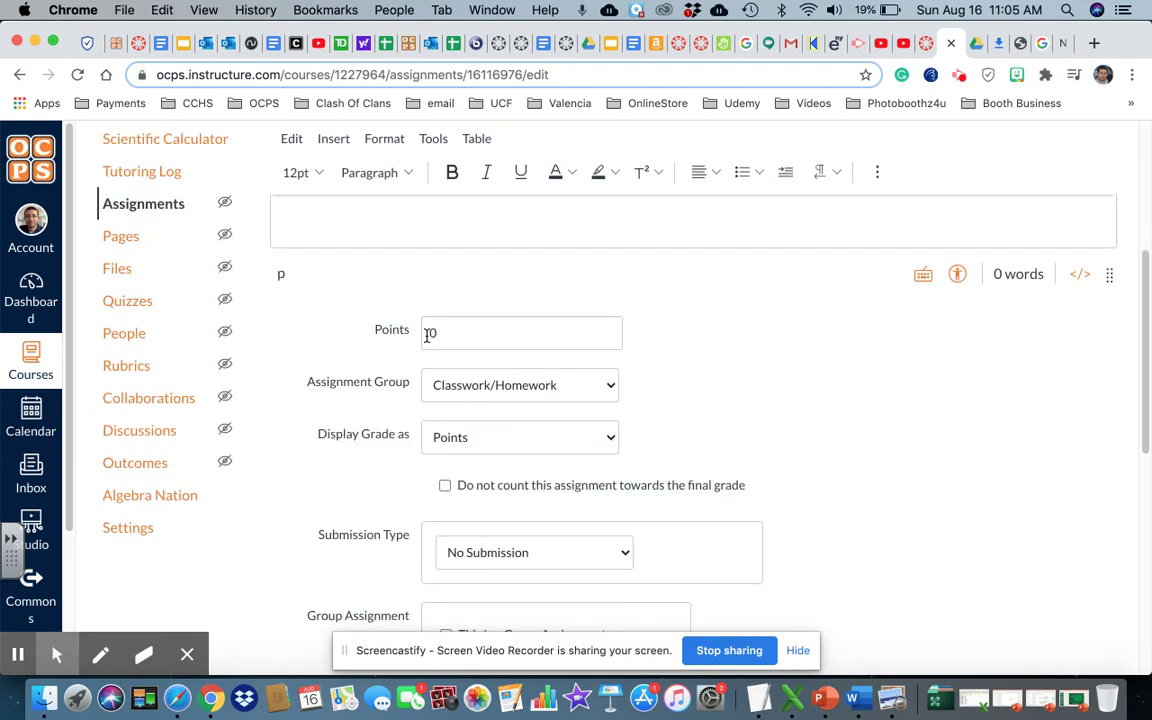
{"action": "left_click", "coordinate": [428, 335]}
{"action": "key", "text": "Delete"}
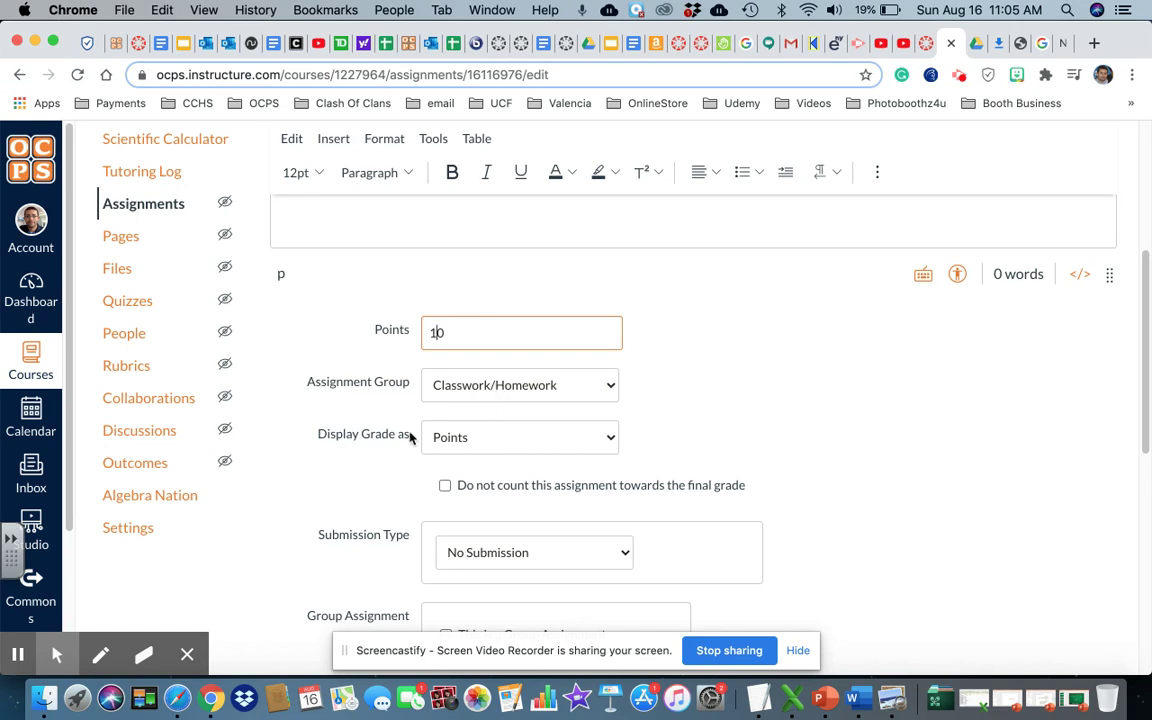
- Set the submission type to Online and allow File Uploads as the entry option
{"action": "scroll", "coordinate": [645, 443], "scroll_direction": "down", "scroll_amount": 1}
{"action": "scroll", "coordinate": [645, 443], "scroll_direction": "down", "scroll_amount": 3}
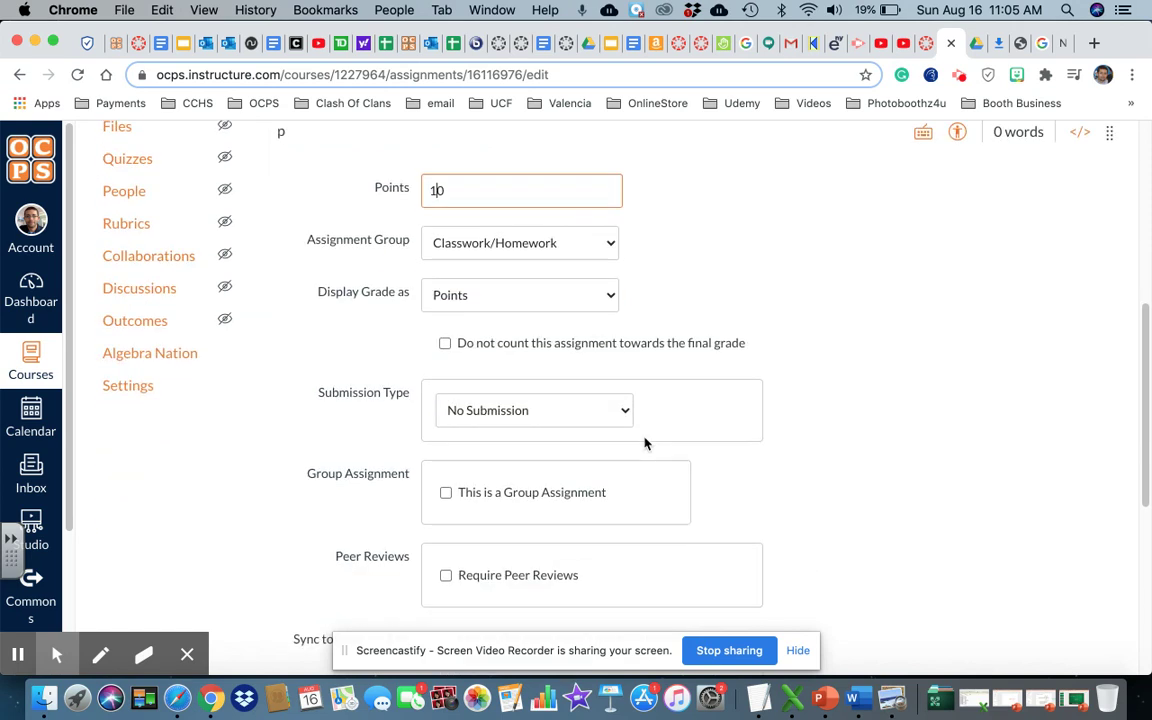
{"action": "left_click", "coordinate": [485, 418]}
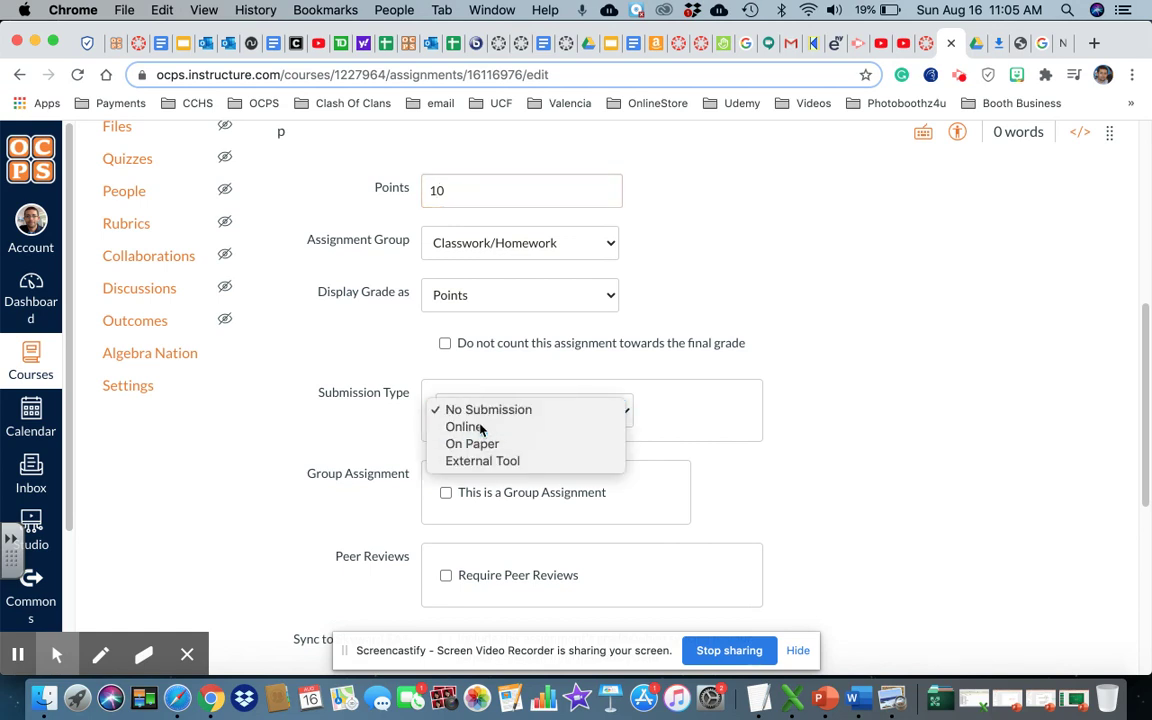
{"action": "left_click", "coordinate": [479, 429]}
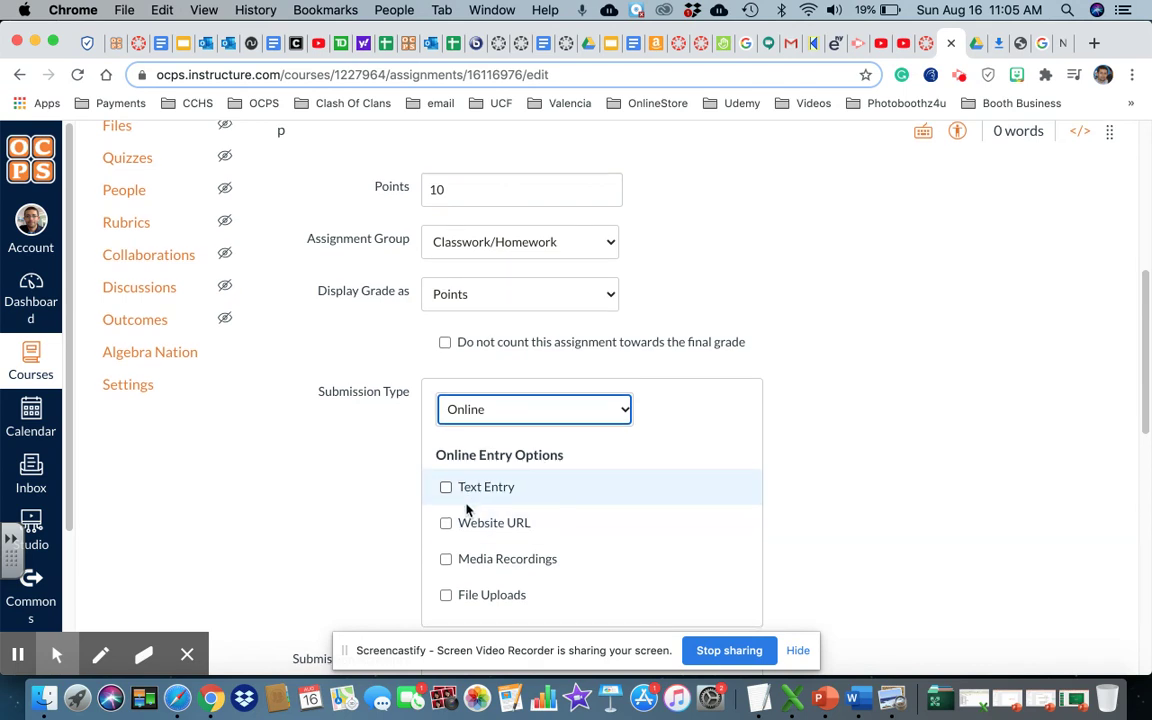
{"action": "scroll", "coordinate": [465, 512], "scroll_direction": "down", "scroll_amount": 2}
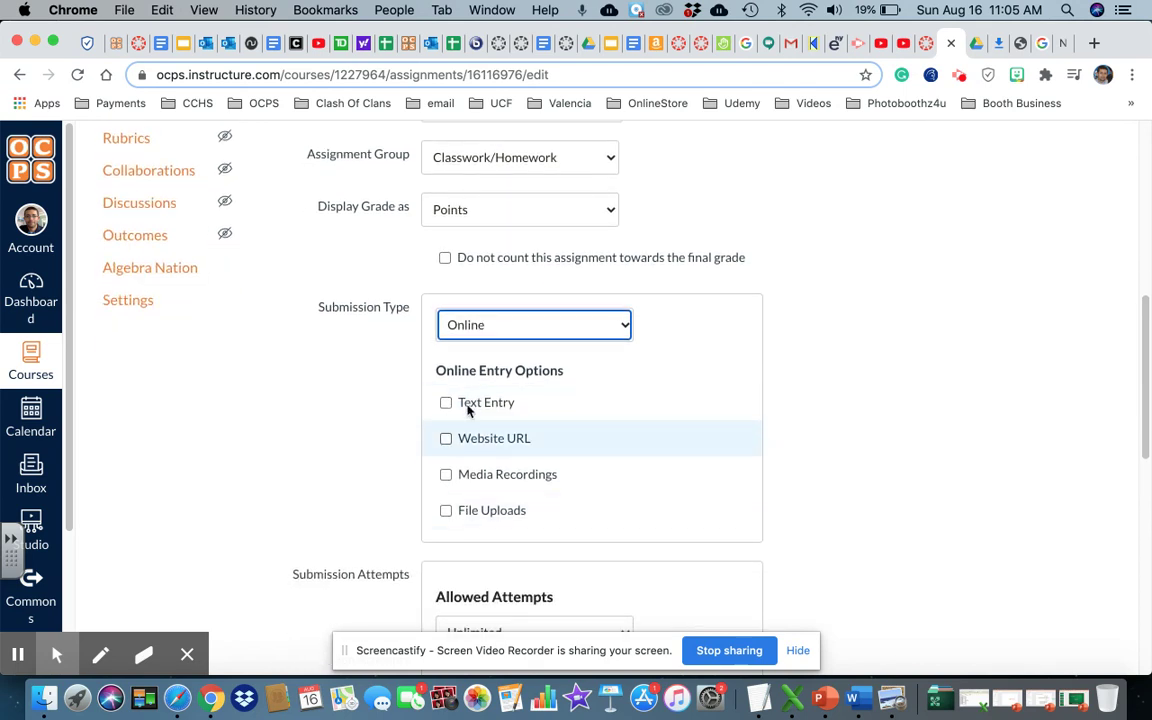
{"action": "left_click", "coordinate": [446, 511]}
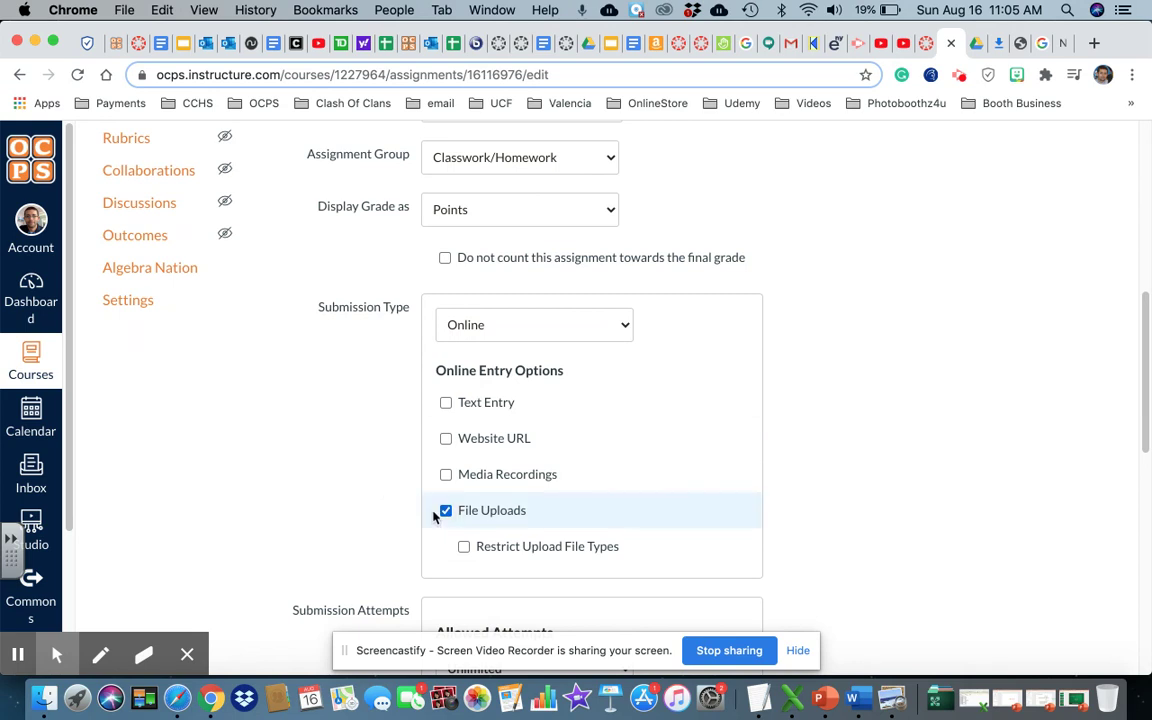
{"action": "left_click", "coordinate": [464, 547]}
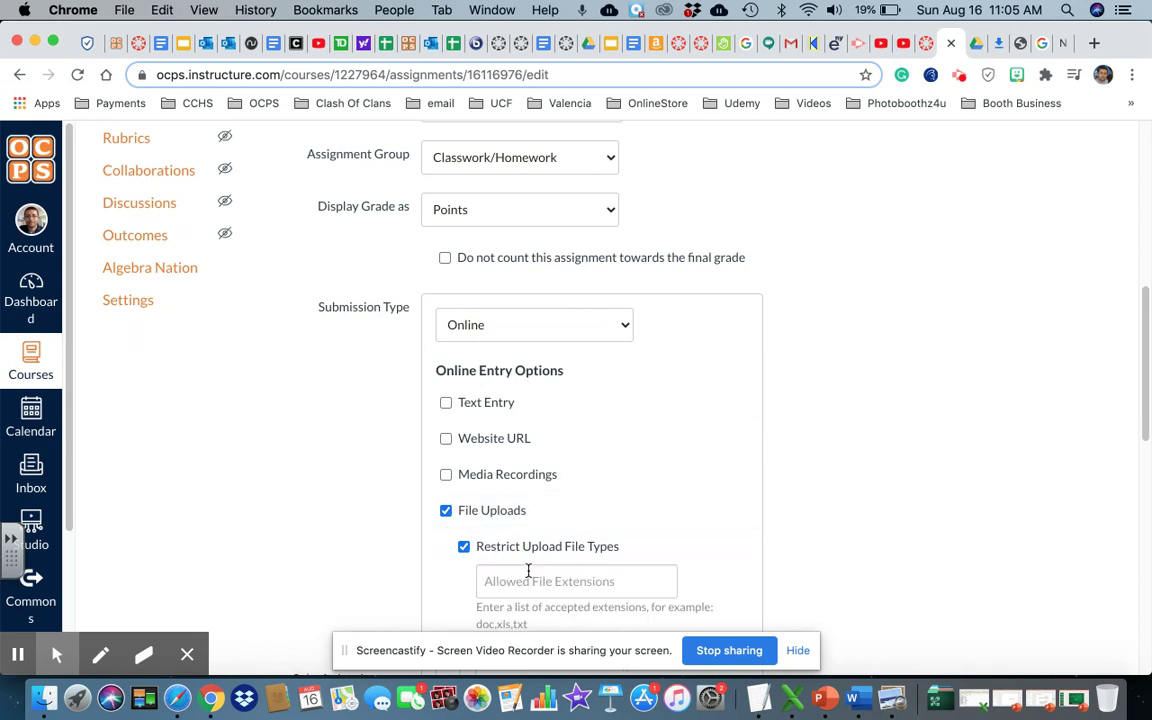
{"action": "scroll", "coordinate": [529, 577], "scroll_direction": "down", "scroll_amount": 3}
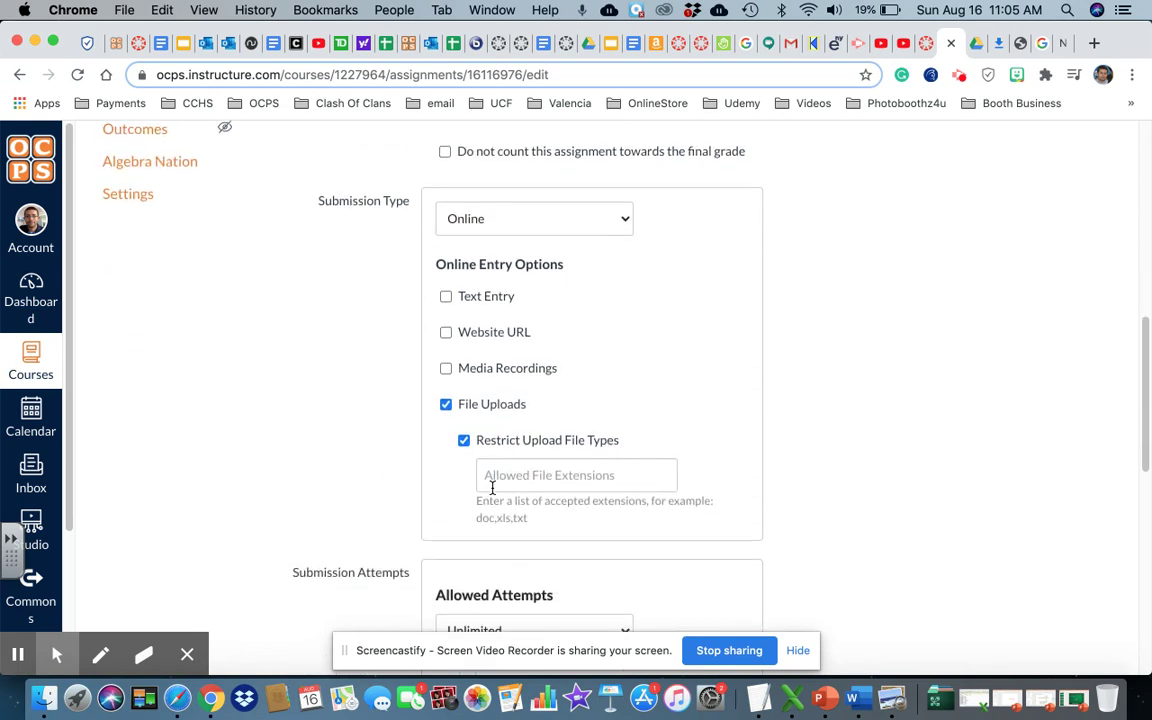
{"action": "left_click", "coordinate": [465, 440]}
- Include the assignment's grades when syncing to the school's Student Information System
{"action": "scroll", "coordinate": [363, 429], "scroll_direction": "down", "scroll_amount": 4}
{"action": "scroll", "coordinate": [374, 425], "scroll_direction": "down", "scroll_amount": 1}
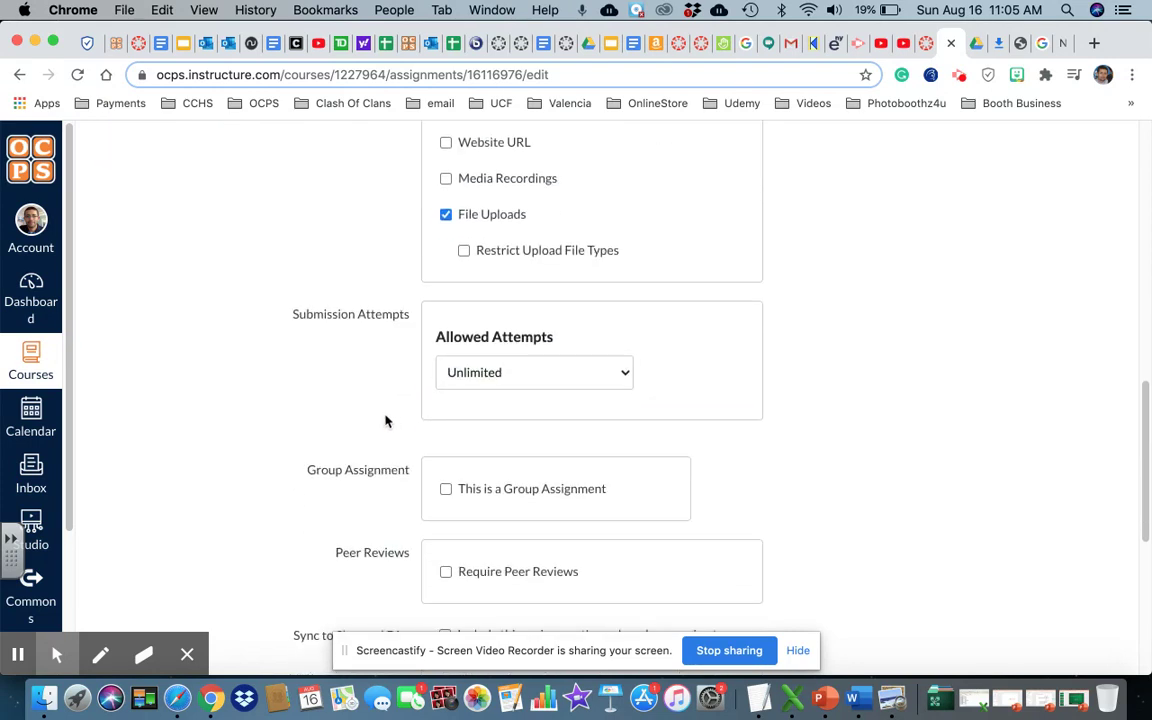
{"action": "scroll", "coordinate": [386, 420], "scroll_direction": "down", "scroll_amount": 4}
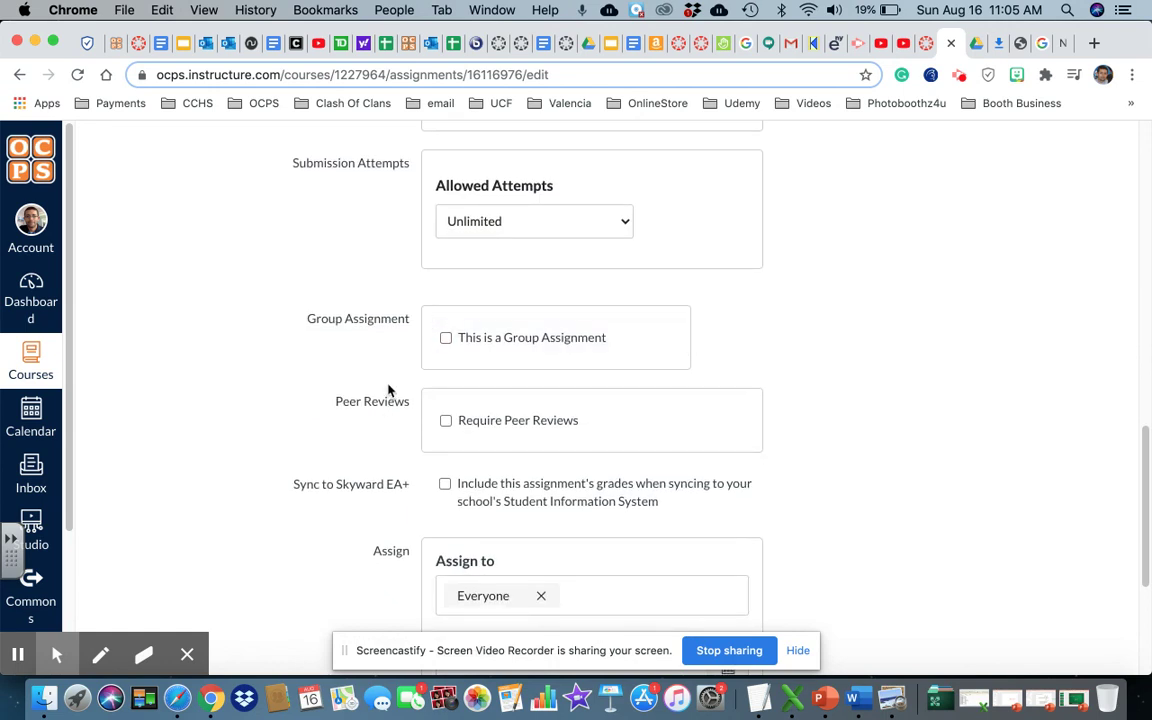
{"action": "scroll", "coordinate": [390, 388], "scroll_direction": "down", "scroll_amount": 2}
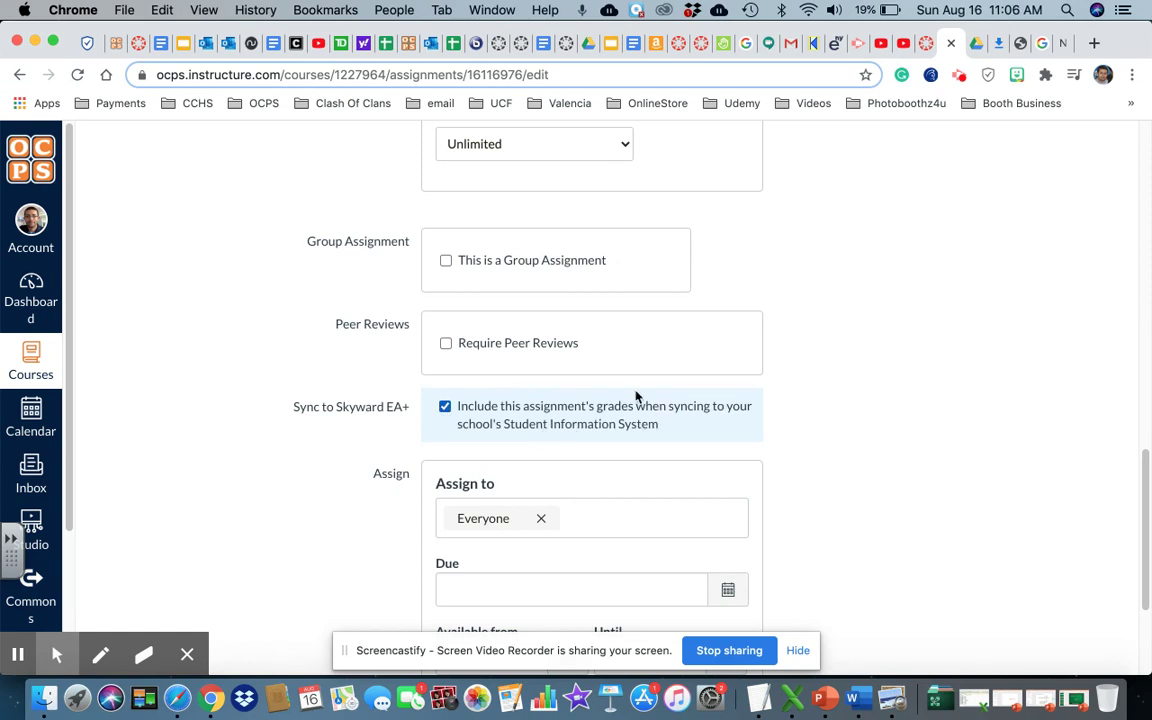
- Make the assignment available from Aug 17 12am until Aug 19 11:59pm
{"action": "scroll", "coordinate": [637, 397], "scroll_direction": "down", "scroll_amount": 3}
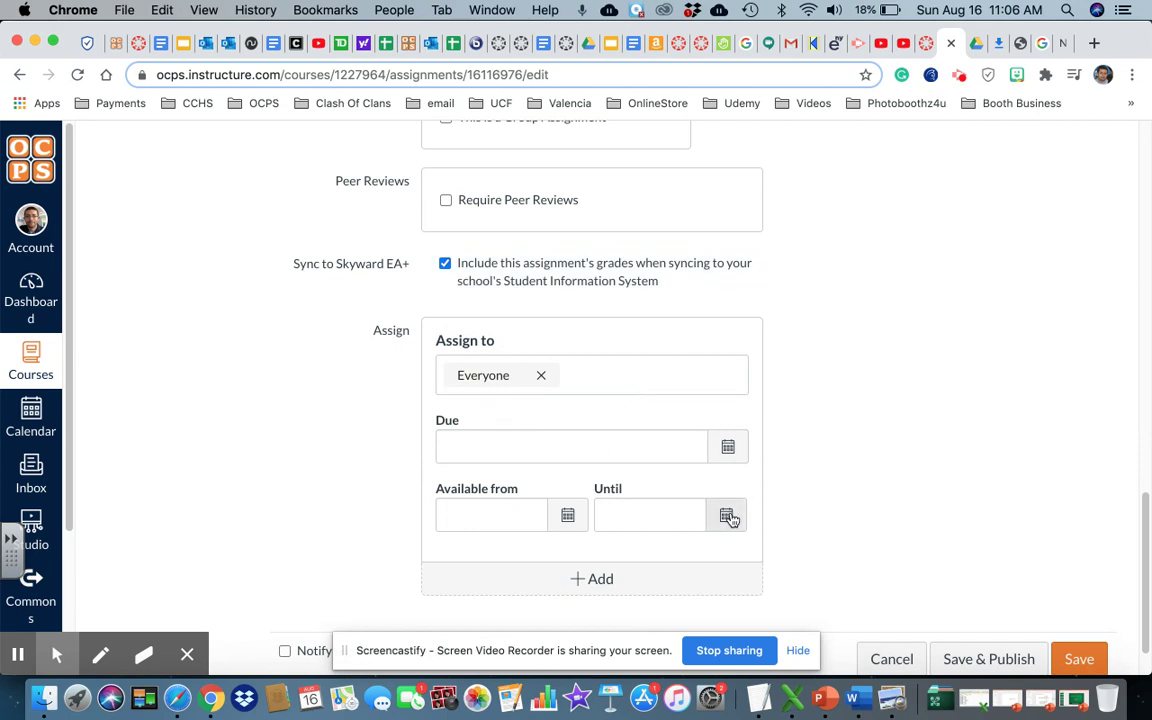
{"action": "left_click", "coordinate": [568, 514]}
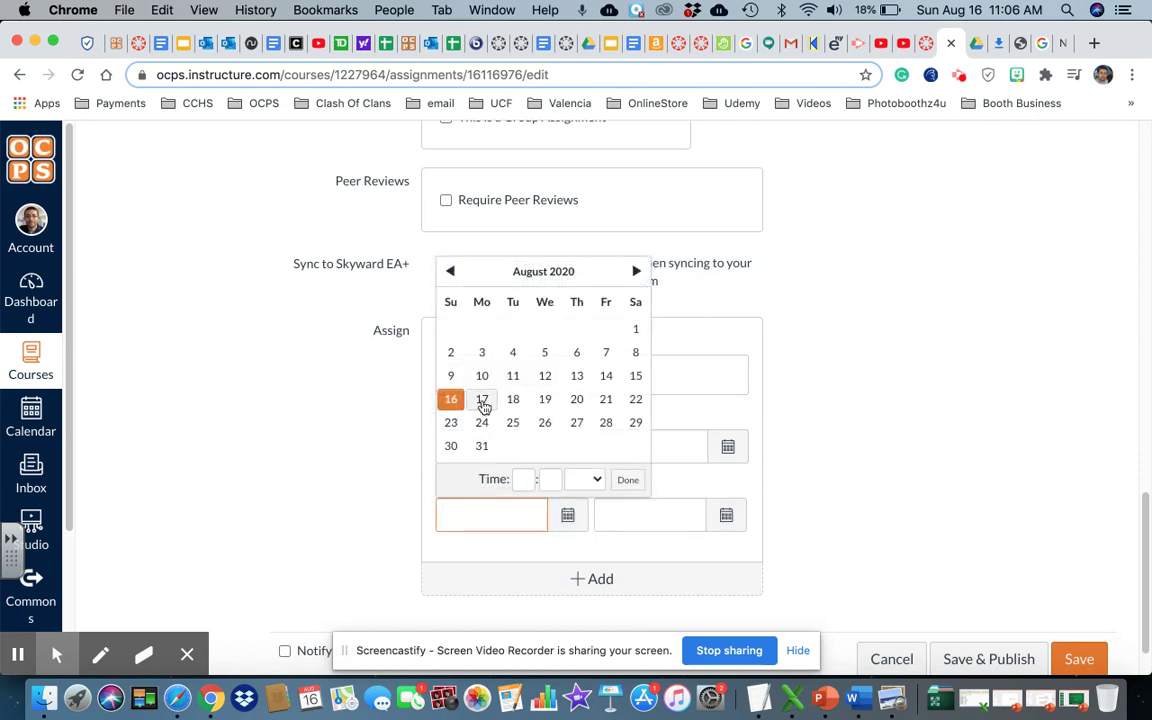
{"action": "left_click", "coordinate": [482, 401]}
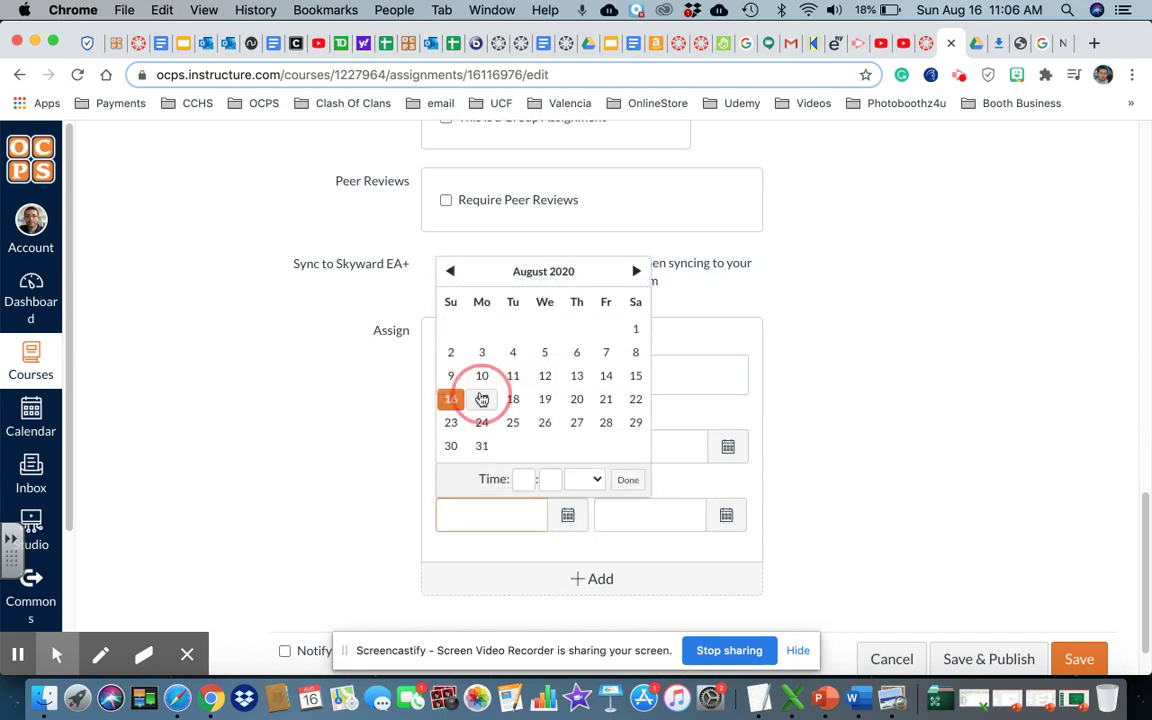
{"action": "left_click", "coordinate": [726, 516]}
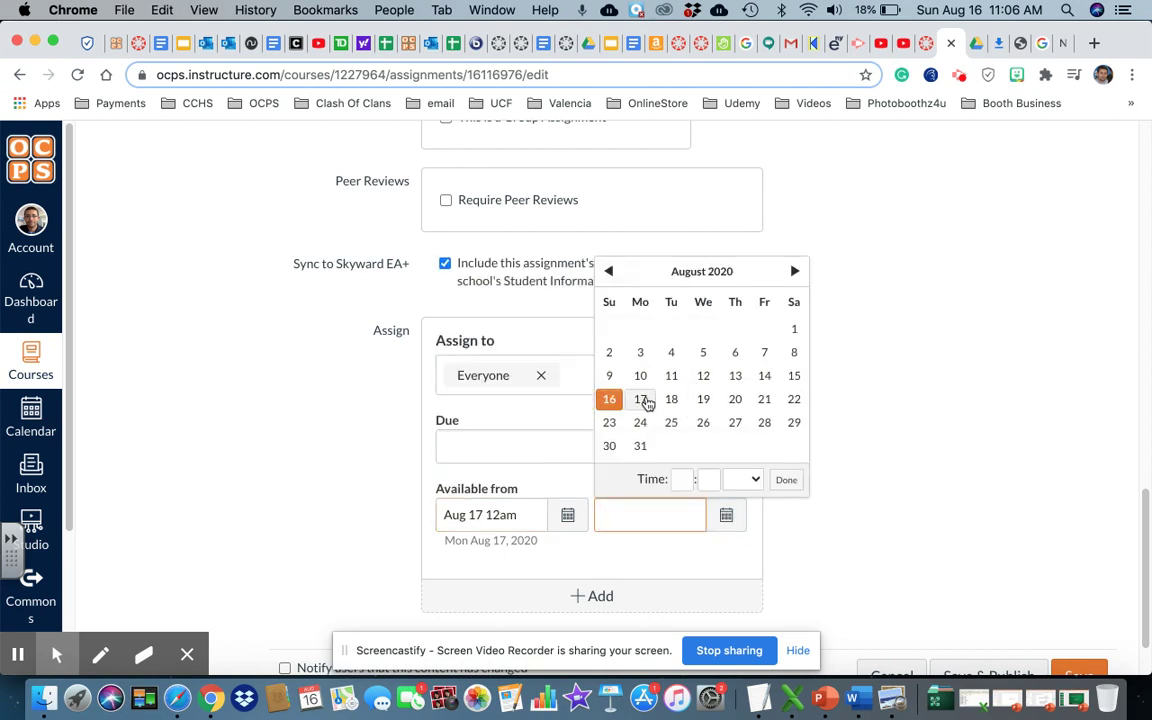
{"action": "left_click", "coordinate": [704, 400]}
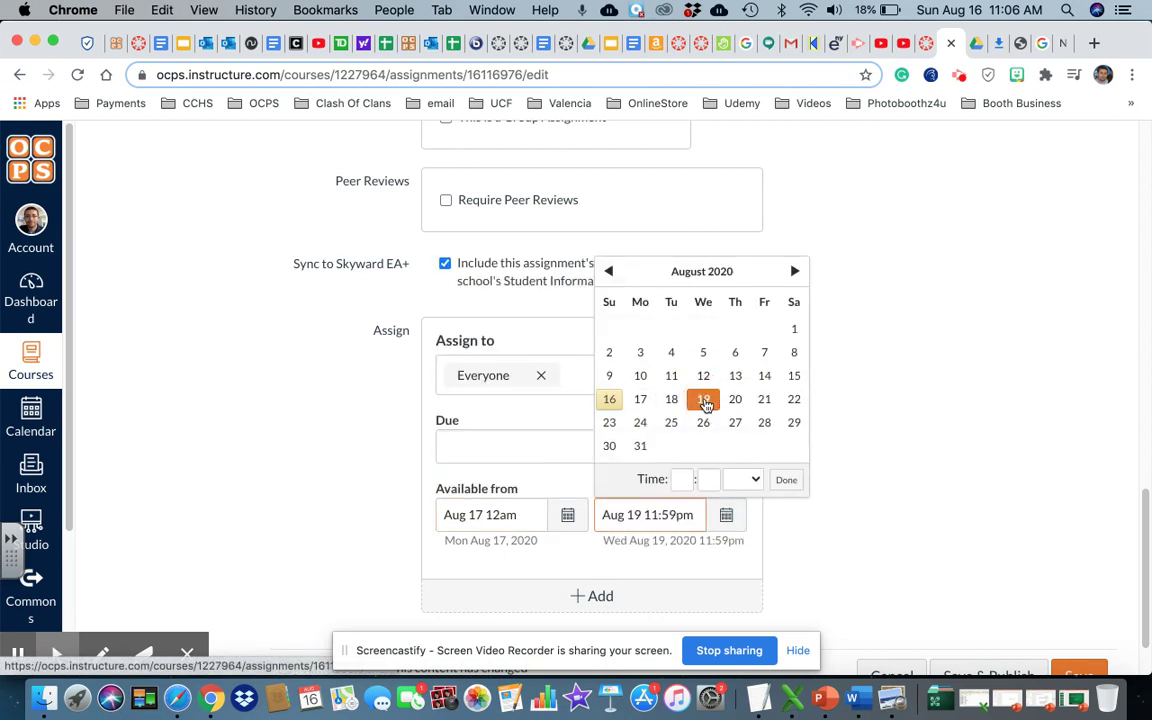
- Set the assignment's due date to Aug 19 11:59pm
{"action": "left_click", "coordinate": [494, 457]}
{"action": "left_click", "coordinate": [727, 447]}
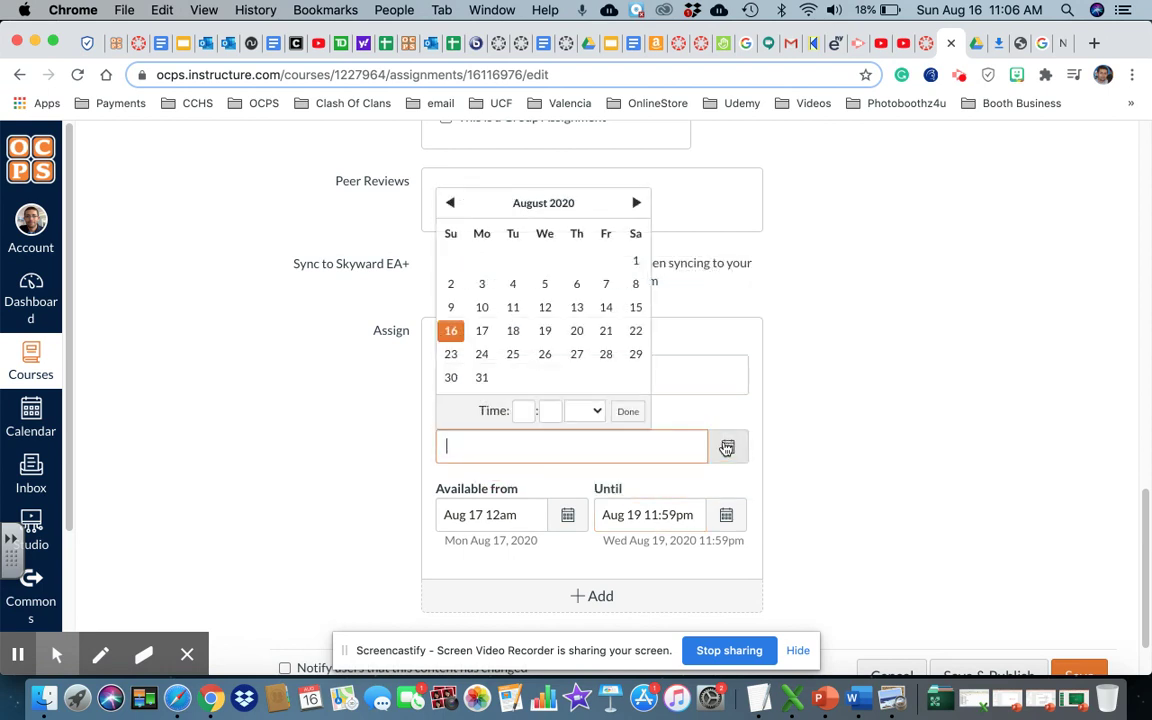
{"action": "left_click", "coordinate": [544, 331]}
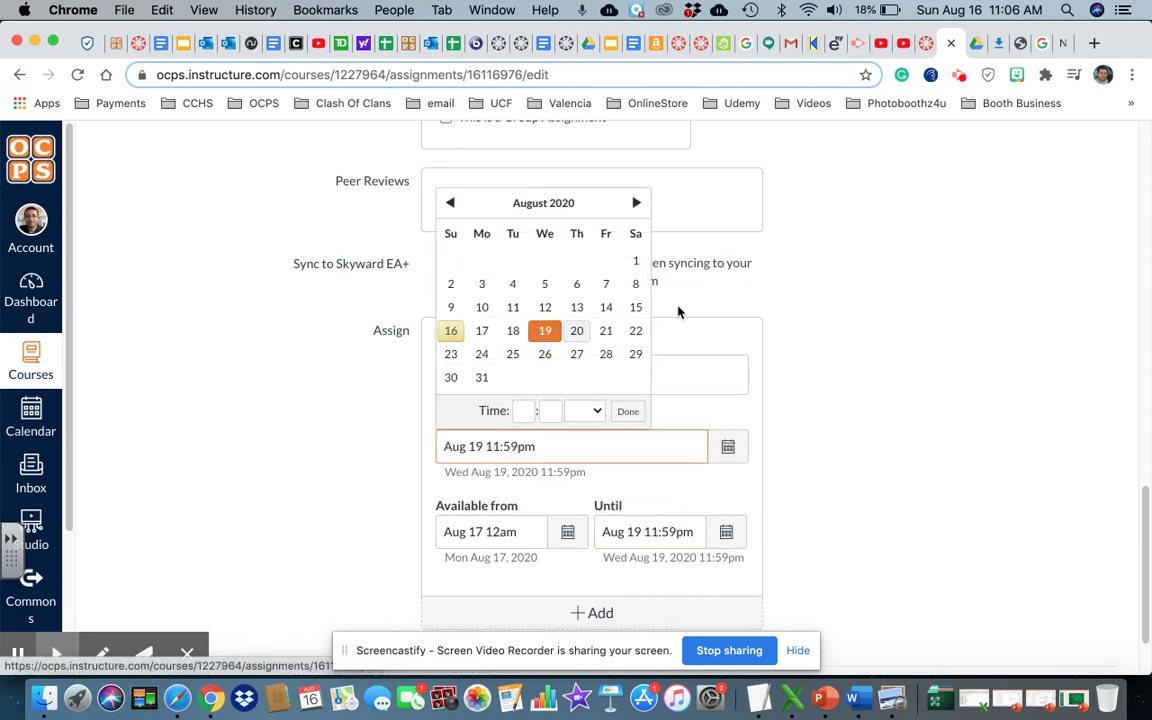
{"action": "left_click", "coordinate": [805, 306]}
- Upload the document Blitzer pg 17.pdf from Downloads into the description of the 8/17 Cw assignment
{"action": "scroll", "coordinate": [861, 301], "scroll_direction": "up", "scroll_amount": 1}
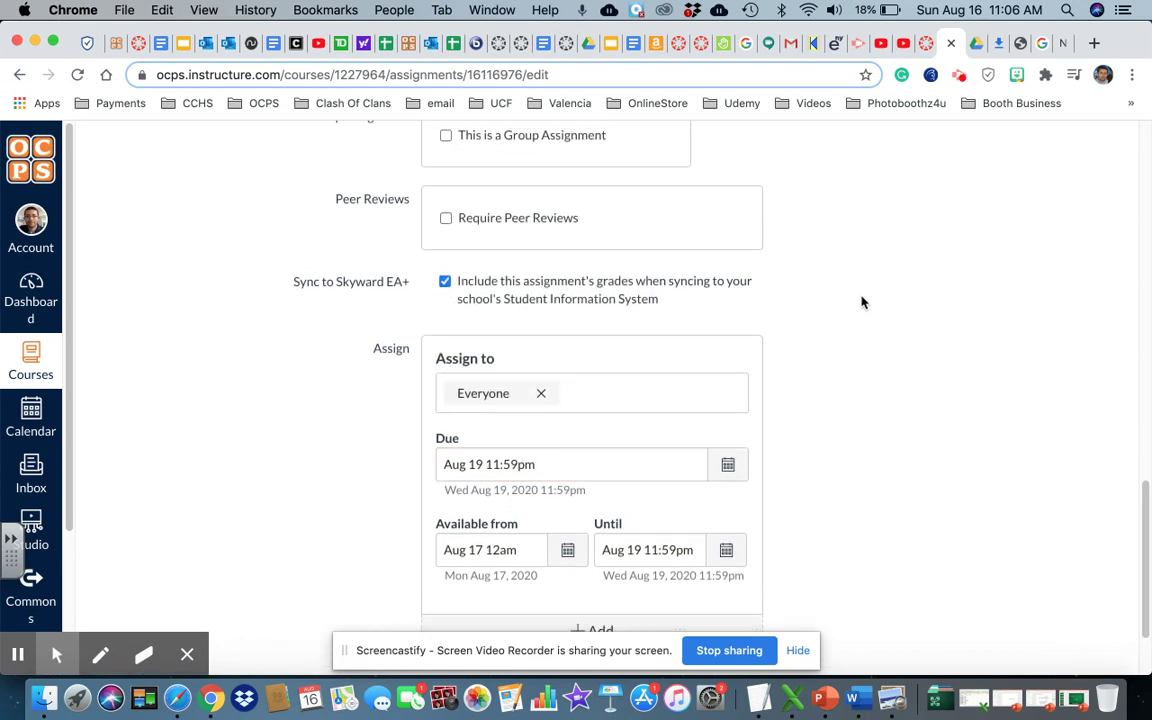
{"action": "scroll", "coordinate": [827, 285], "scroll_direction": "up", "scroll_amount": 10}
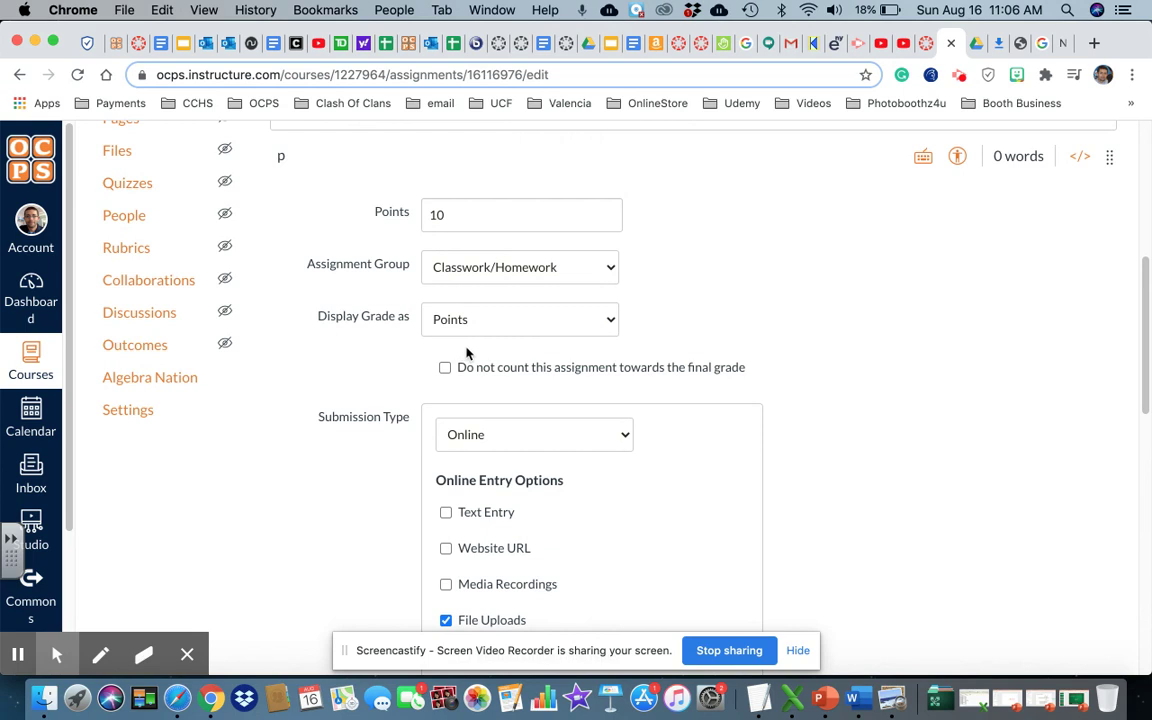
{"action": "scroll", "coordinate": [465, 352], "scroll_direction": "up", "scroll_amount": 5}
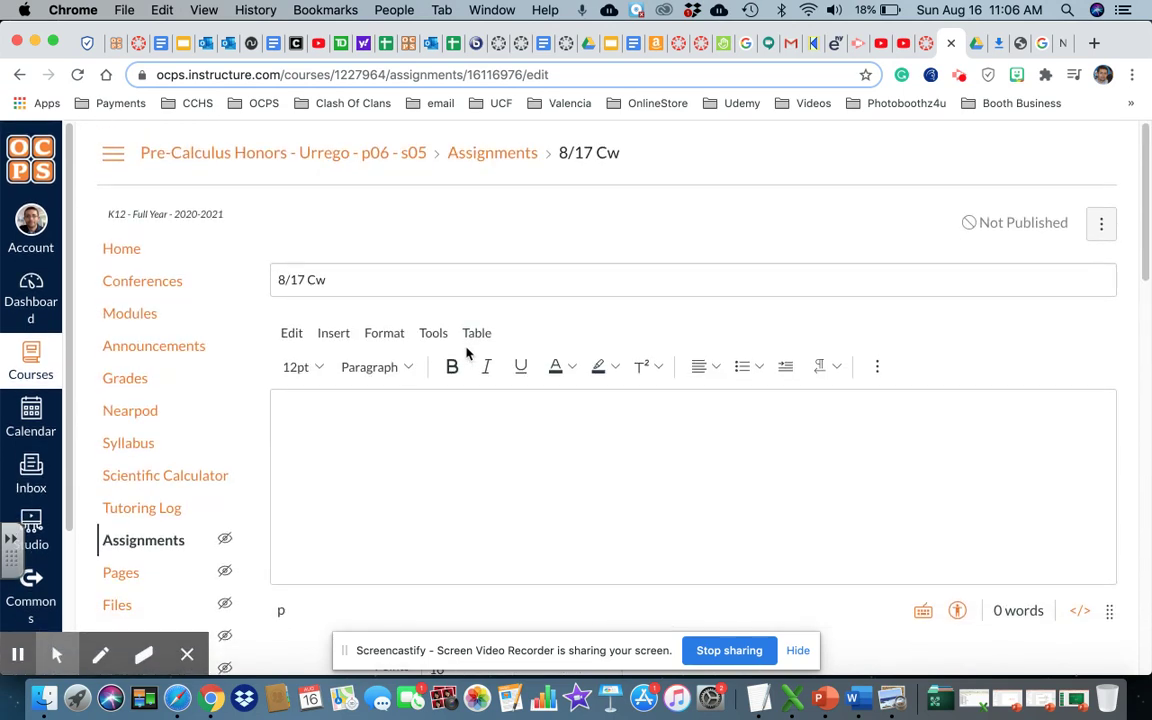
{"action": "left_click", "coordinate": [334, 334]}
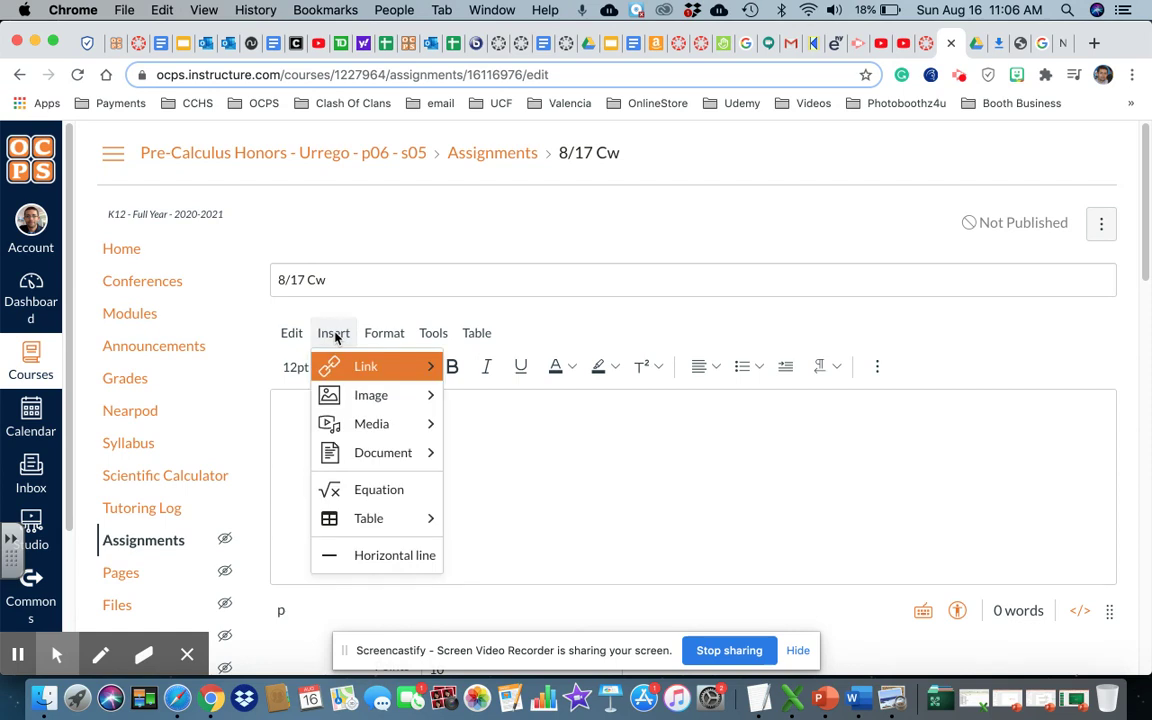
{"action": "mouse_move", "coordinate": [372, 458]}
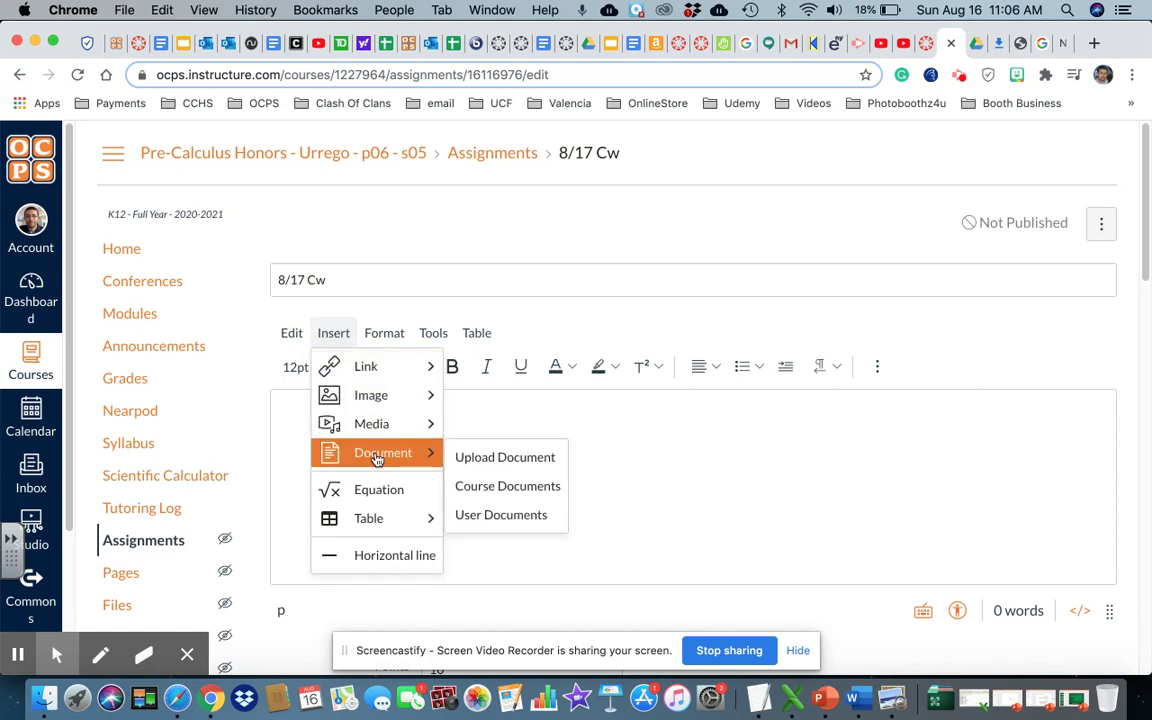
{"action": "left_click", "coordinate": [484, 458]}
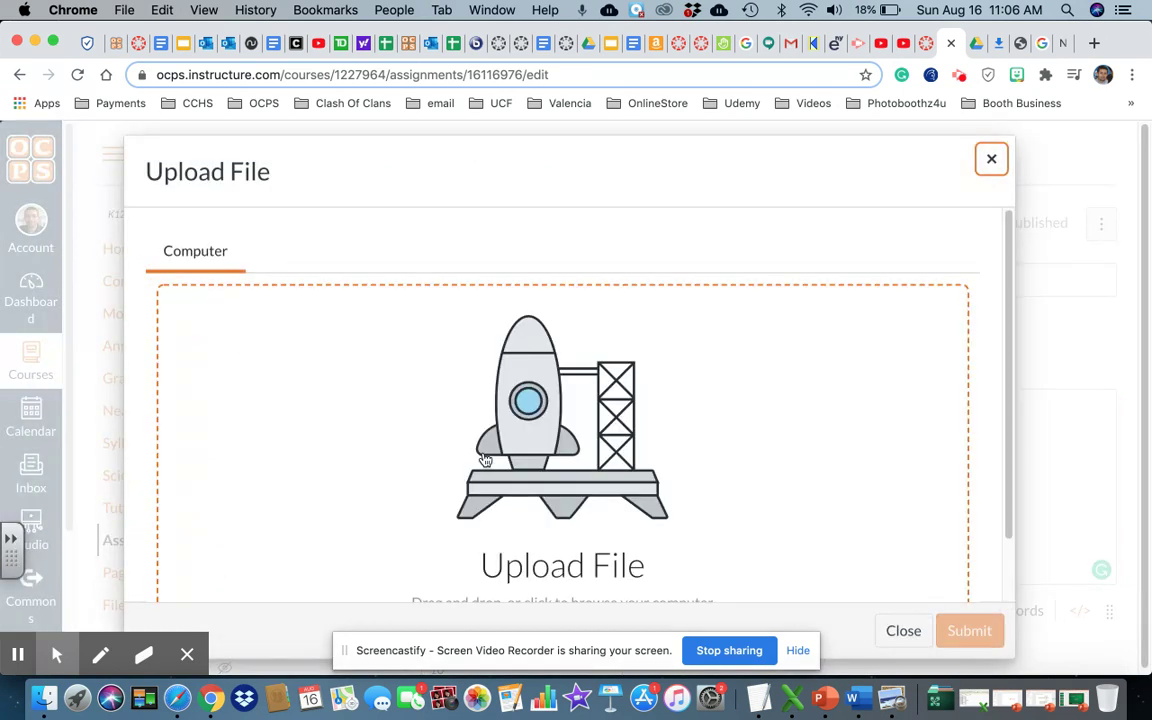
{"action": "scroll", "coordinate": [484, 458], "scroll_direction": "down", "scroll_amount": 1}
{"action": "left_click", "coordinate": [484, 458]}
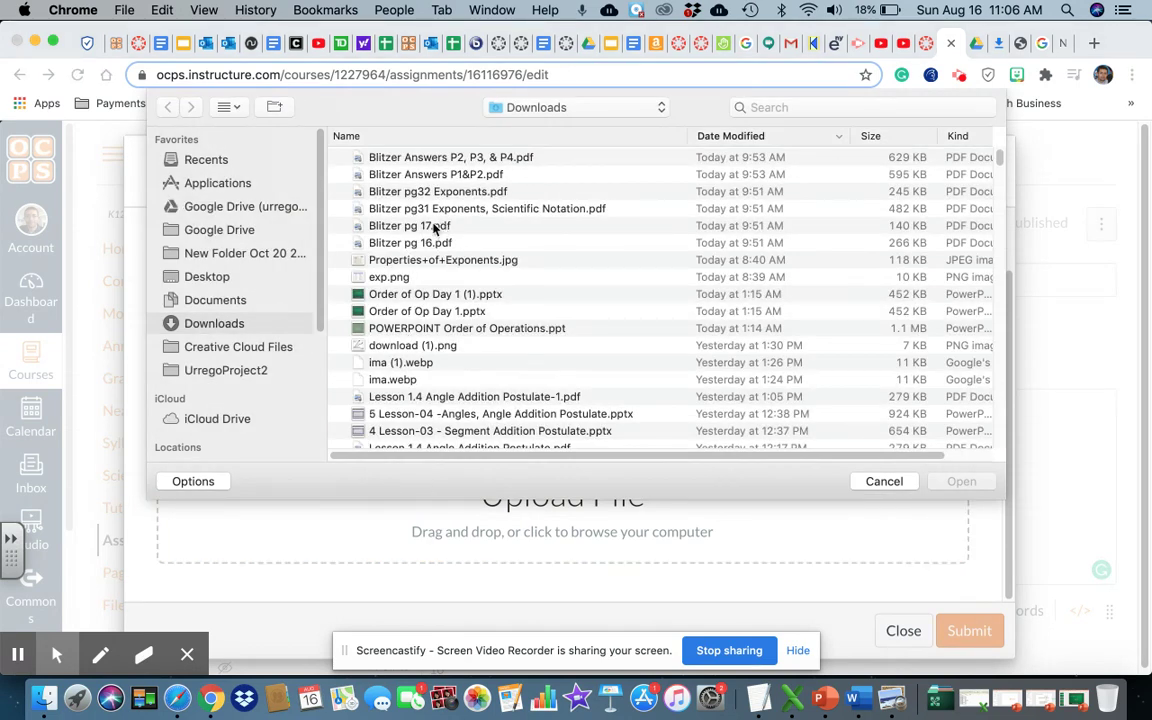
{"action": "left_click", "coordinate": [434, 228]}
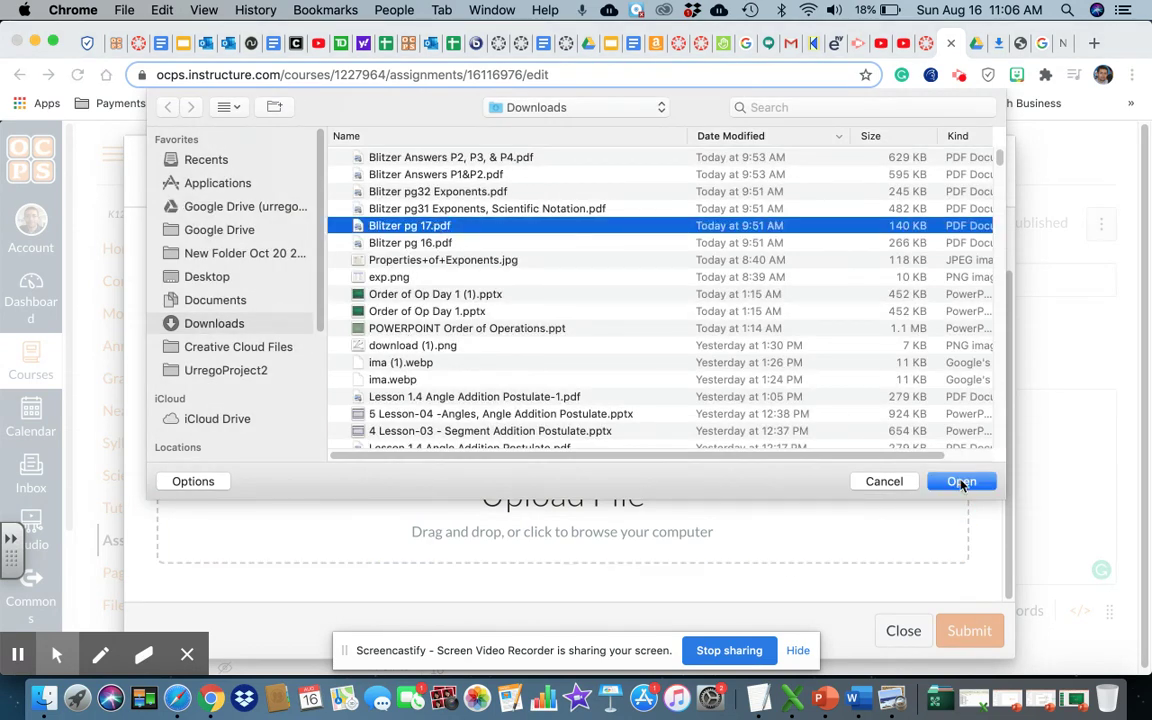
{"action": "left_click", "coordinate": [962, 484]}
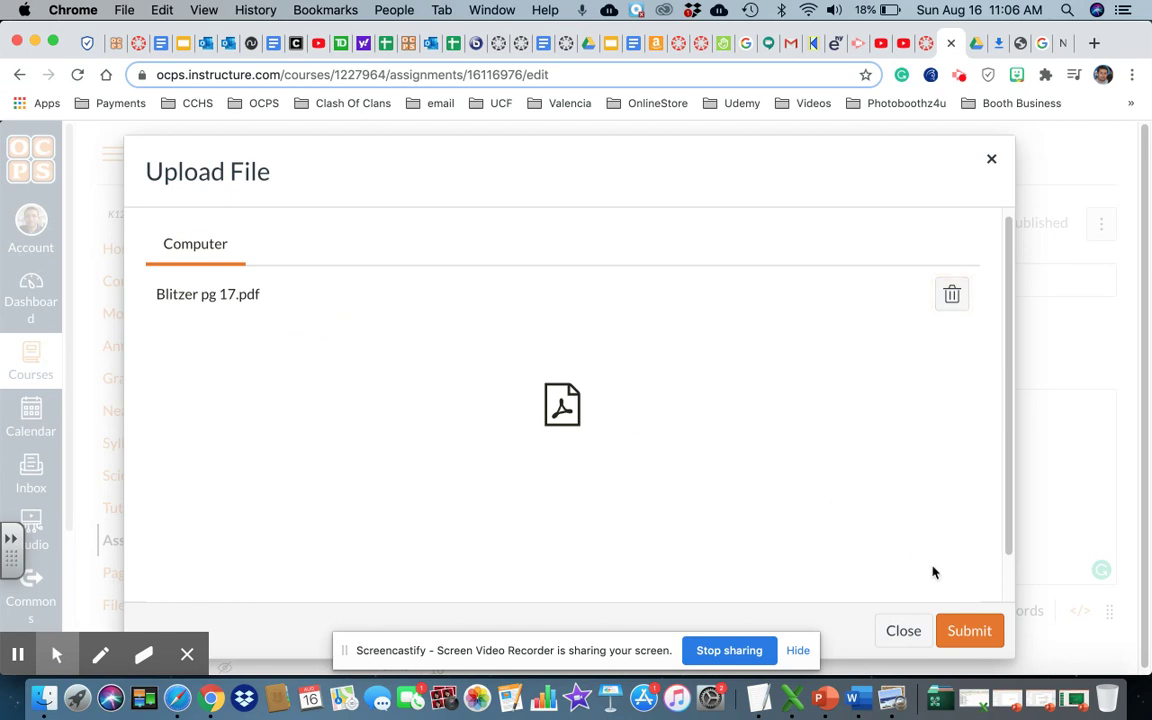
{"action": "left_click", "coordinate": [970, 631]}
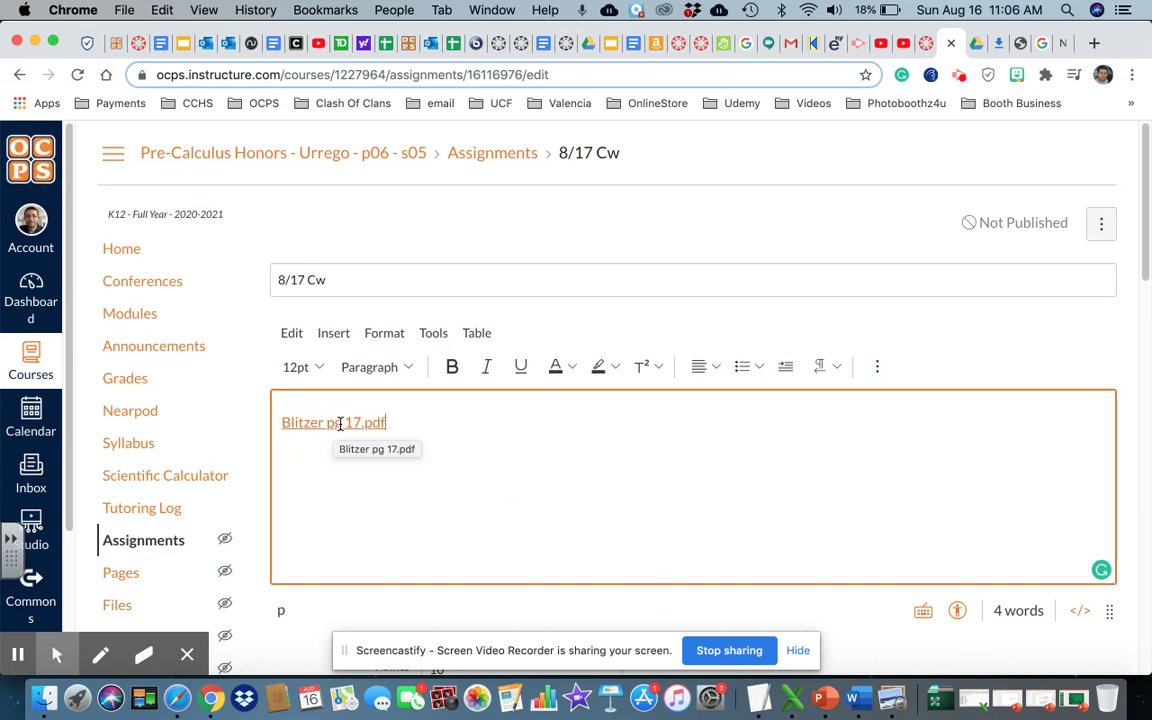
- Set the Blitzer pg 17.pdf link in the description to automatically open an in-line preview
{"action": "left_click", "coordinate": [340, 423]}
{"action": "left_click", "coordinate": [336, 461]}
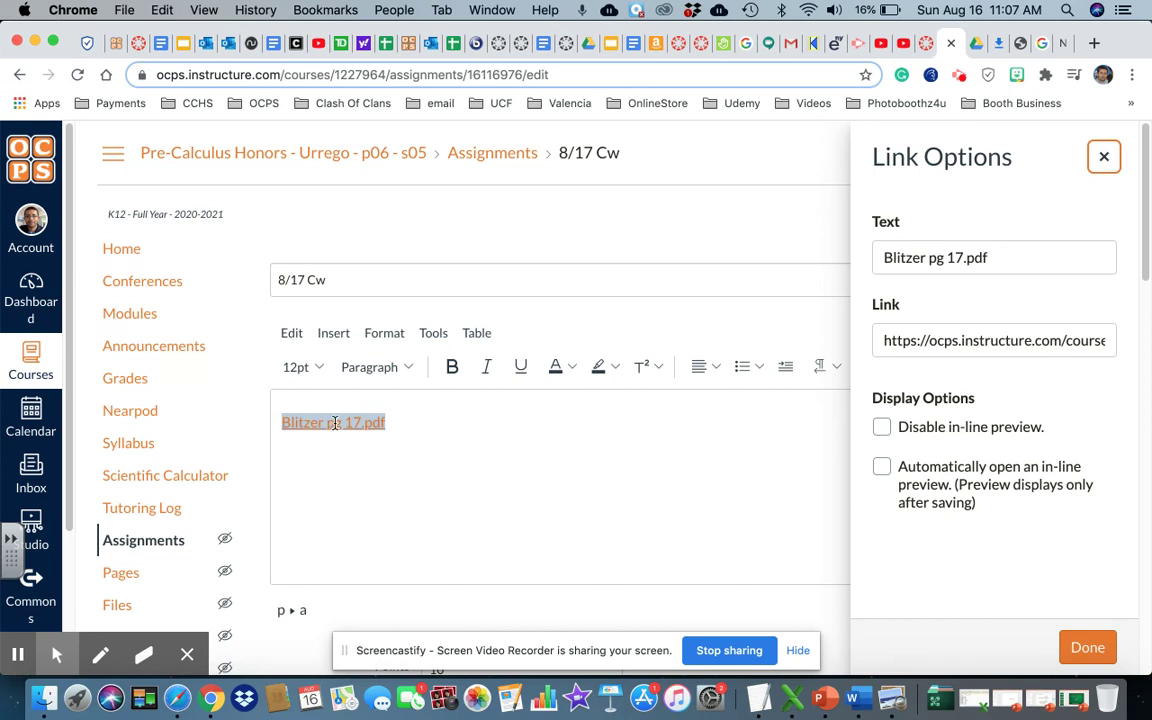
{"action": "left_click", "coordinate": [334, 424]}
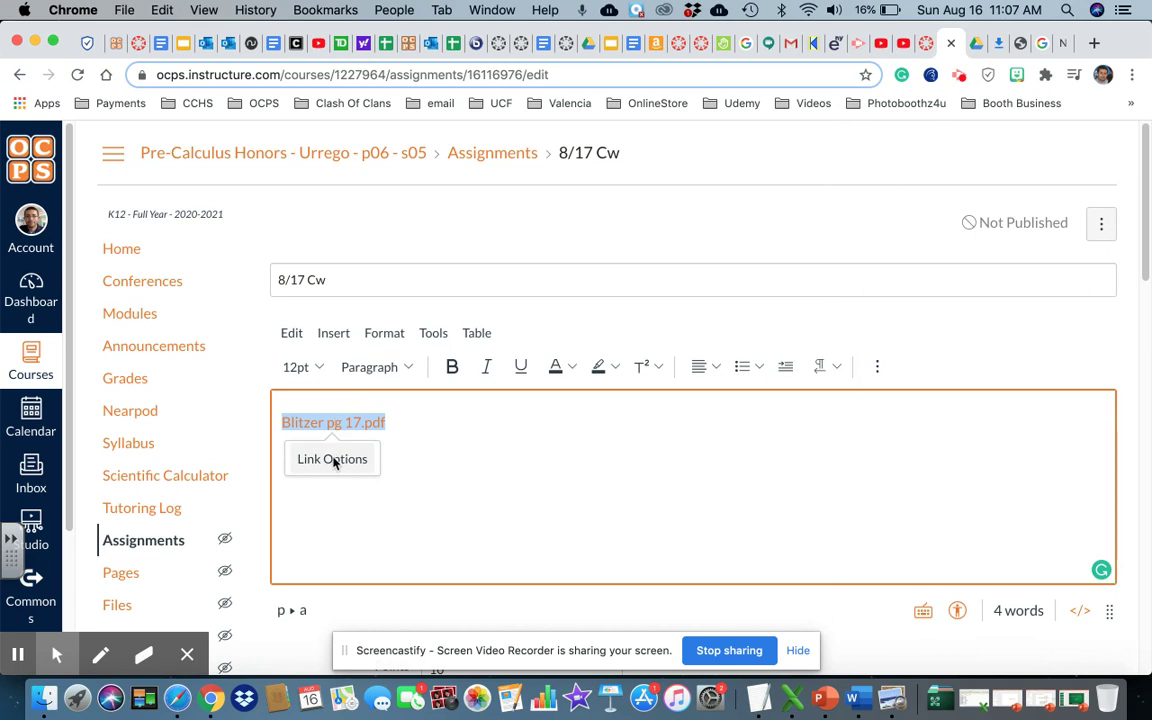
{"action": "left_click", "coordinate": [334, 461]}
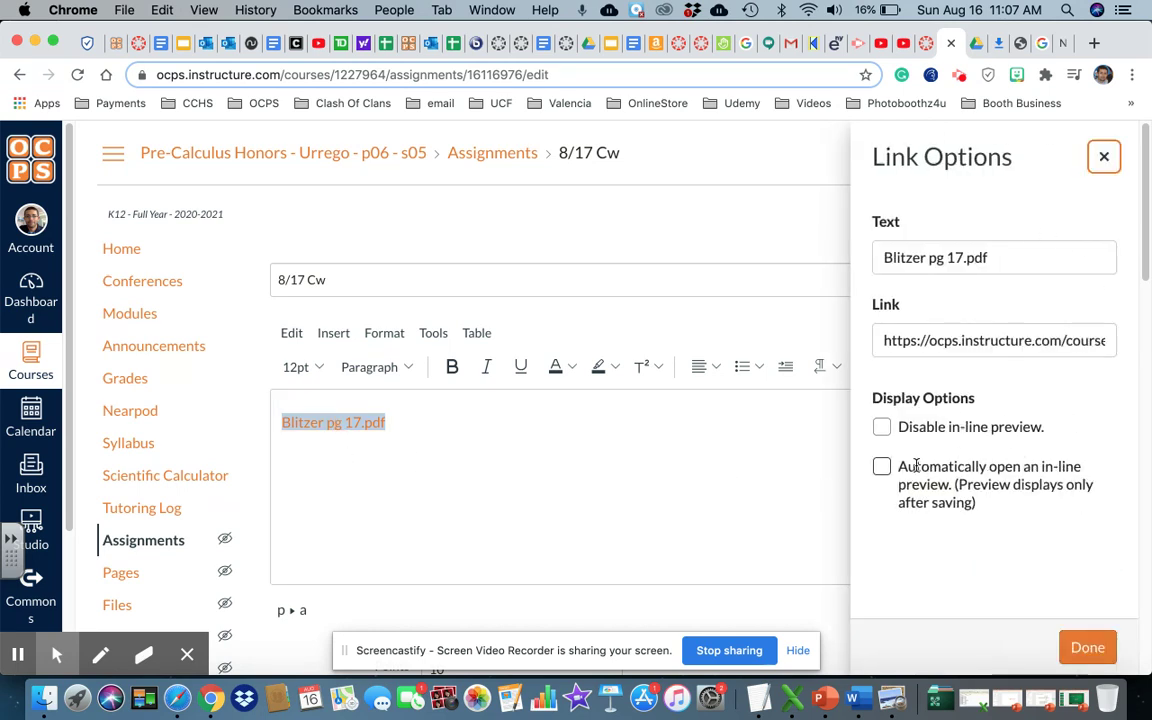
{"action": "left_click", "coordinate": [882, 467]}
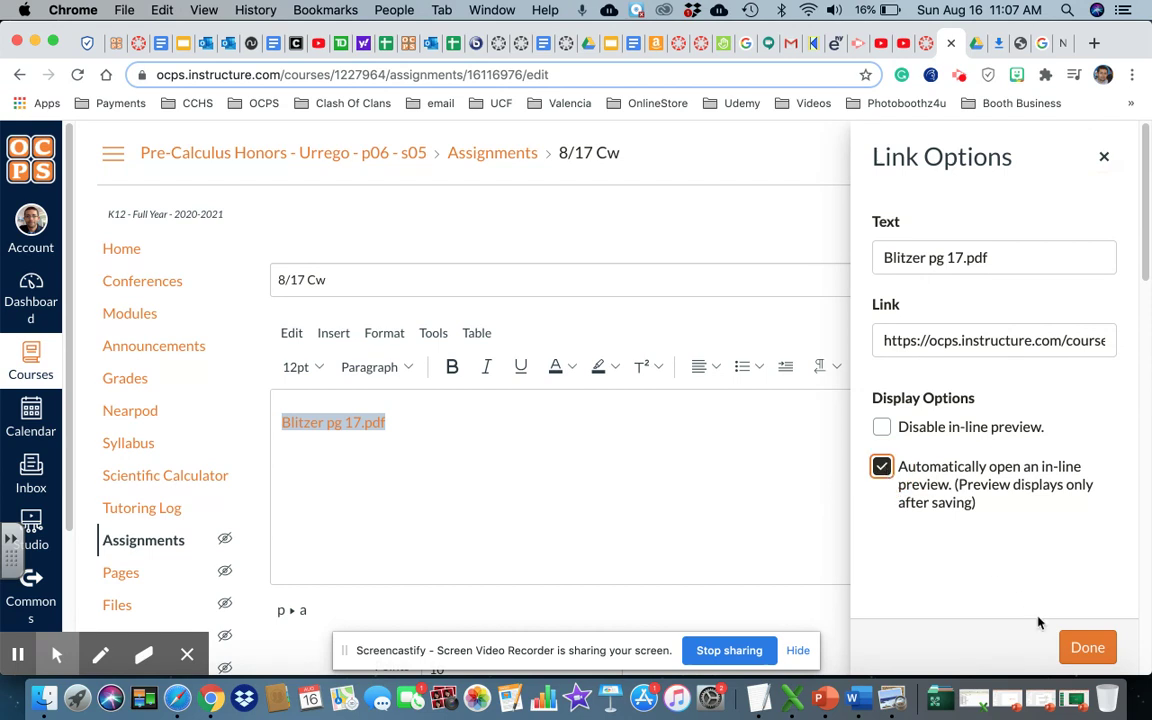
{"action": "left_click", "coordinate": [1082, 648]}
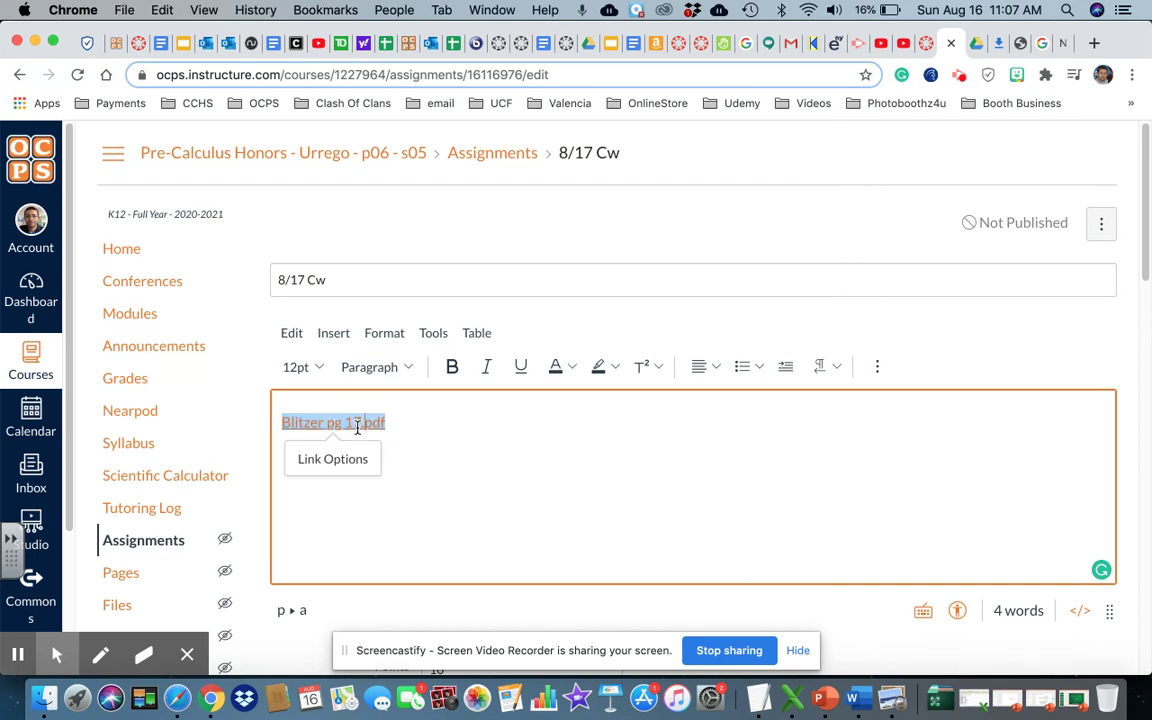
- Remove the .pdf extension from the link text so it reads Blitzer pg 17
{"action": "key", "text": "BackSpace"}
{"action": "key", "text": "BackSpace"}
{"action": "key", "text": "BackSpace"}
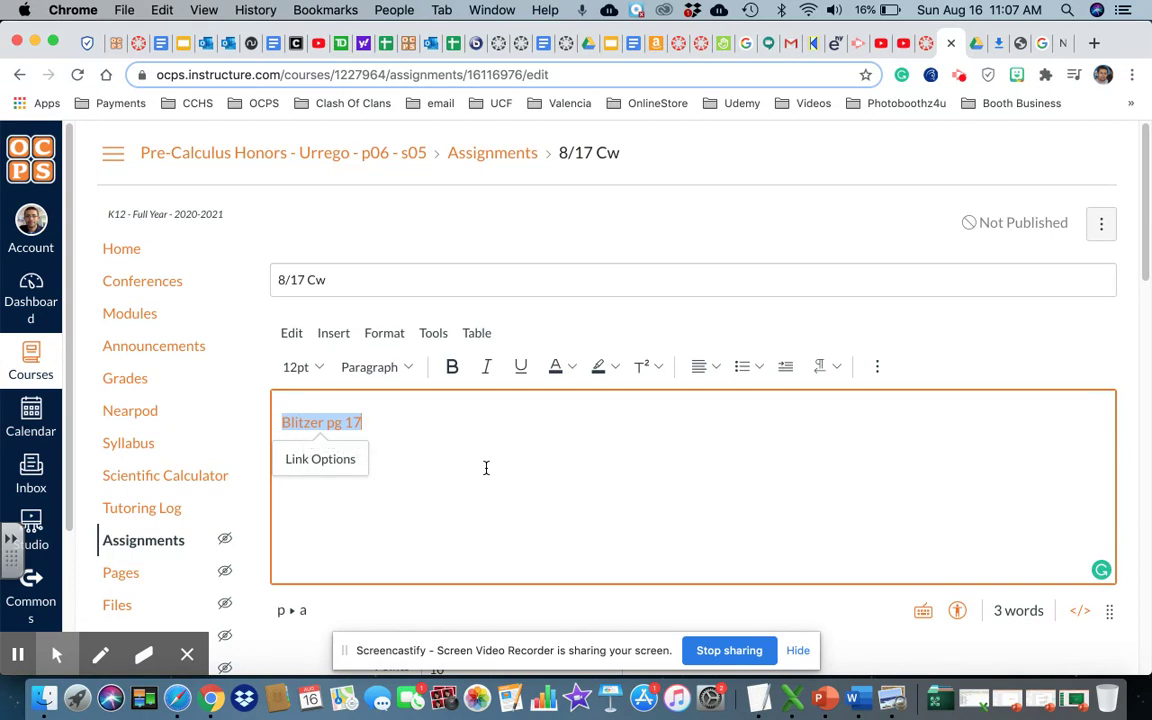
- Save the 8/17 Cw assignment without publishing it and look over the embedded preview of its worksheet
{"action": "scroll", "coordinate": [486, 467], "scroll_direction": "down", "scroll_amount": 5}
{"action": "scroll", "coordinate": [486, 467], "scroll_direction": "down", "scroll_amount": 2}
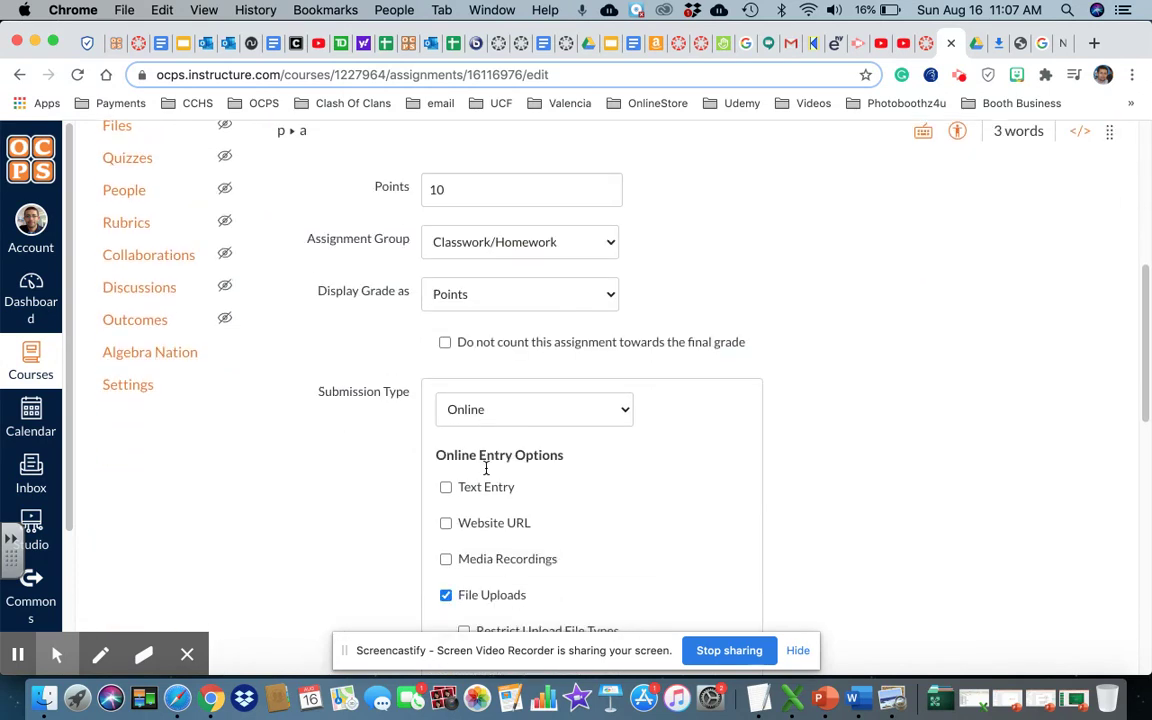
{"action": "scroll", "coordinate": [486, 467], "scroll_direction": "down", "scroll_amount": 1}
{"action": "scroll", "coordinate": [770, 374], "scroll_direction": "down", "scroll_amount": 6}
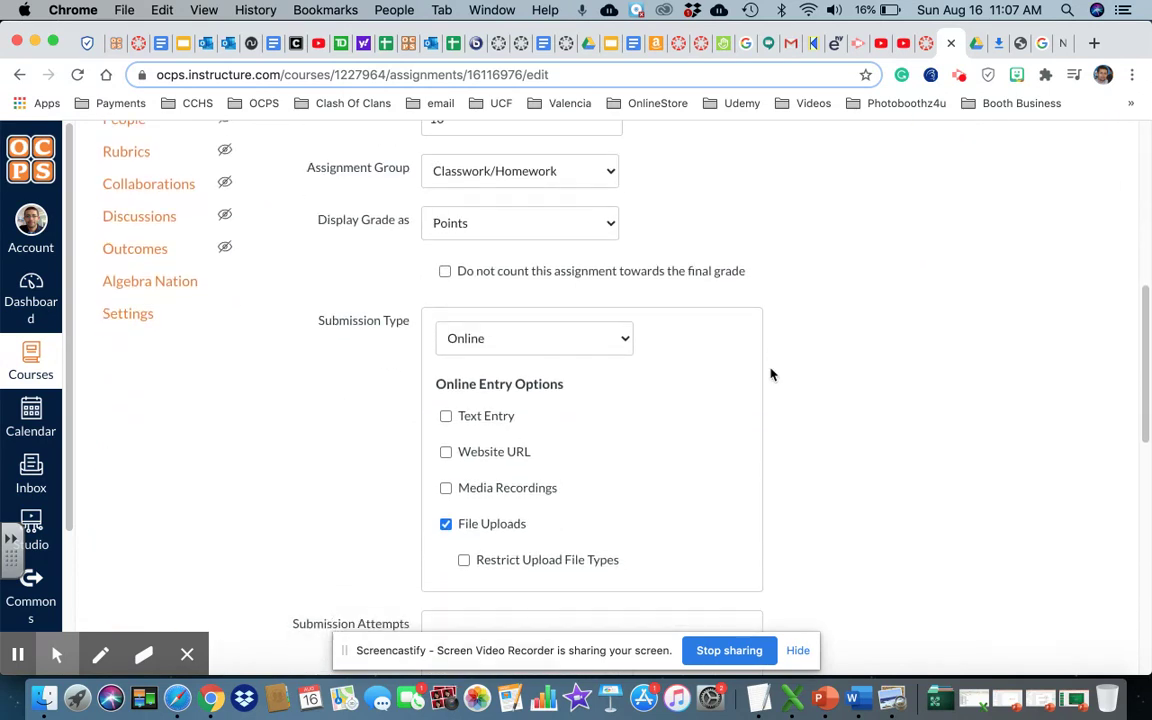
{"action": "scroll", "coordinate": [836, 393], "scroll_direction": "down", "scroll_amount": 10}
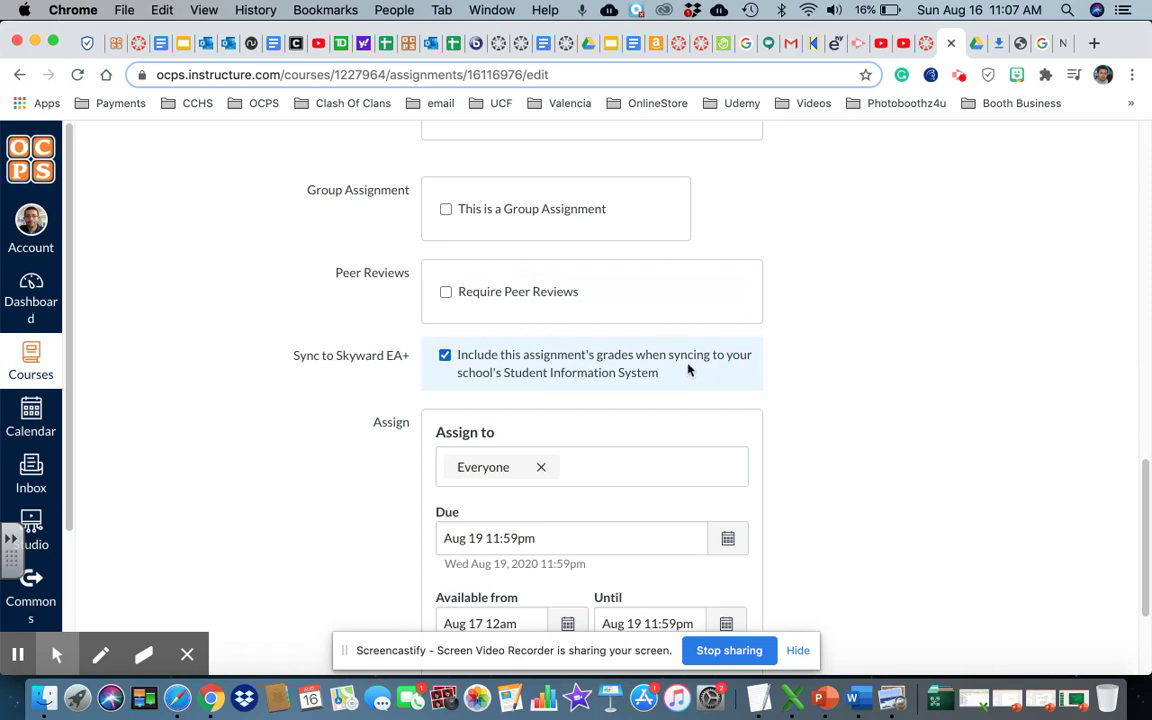
{"action": "scroll", "coordinate": [920, 371], "scroll_direction": "down", "scroll_amount": 5}
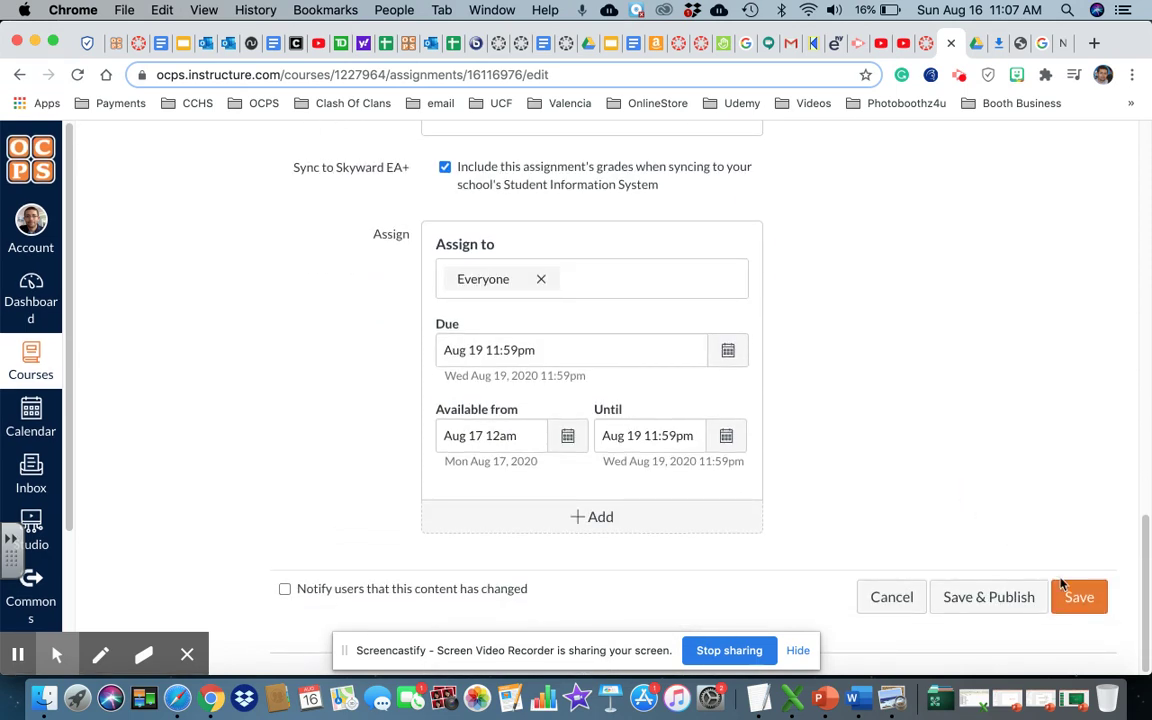
{"action": "left_click", "coordinate": [1070, 596]}
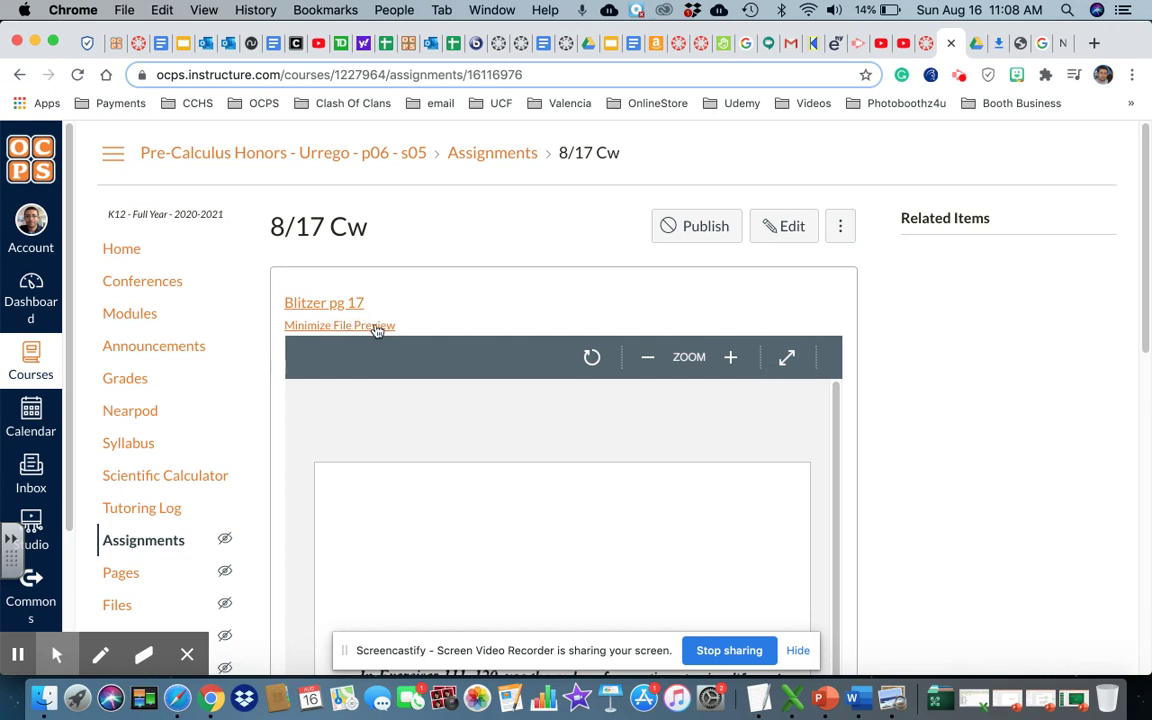
{"action": "scroll", "coordinate": [988, 388], "scroll_direction": "down", "scroll_amount": 10}
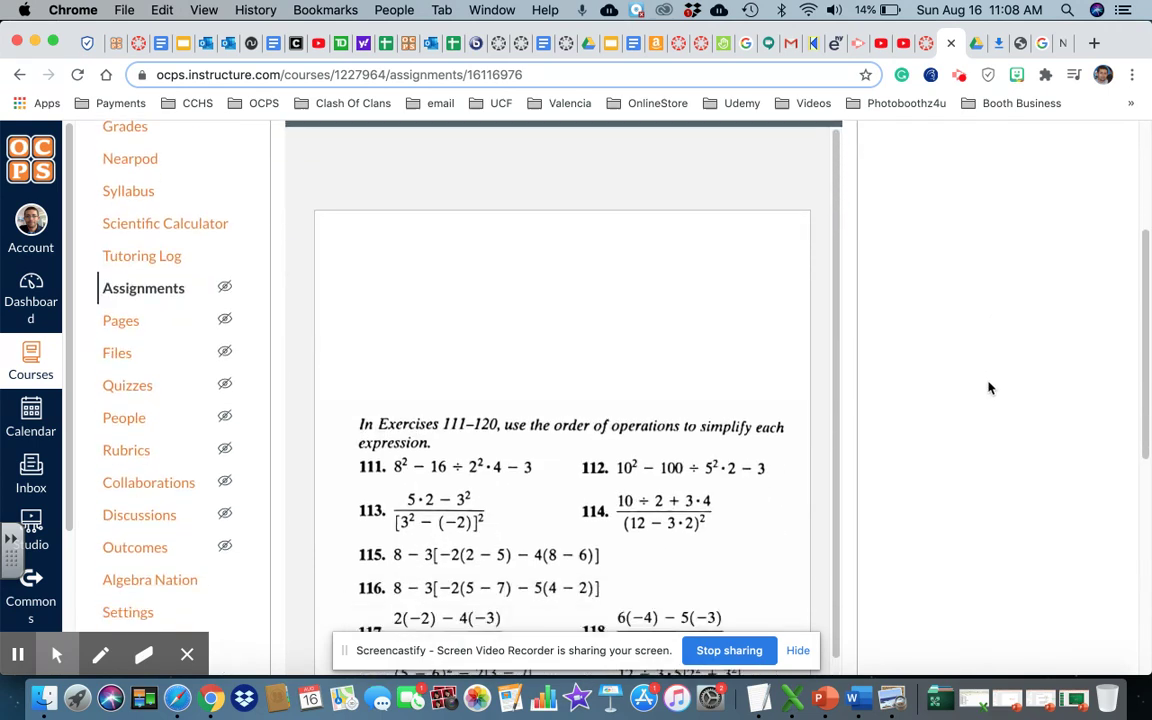
{"action": "scroll", "coordinate": [988, 388], "scroll_direction": "up", "scroll_amount": 10}
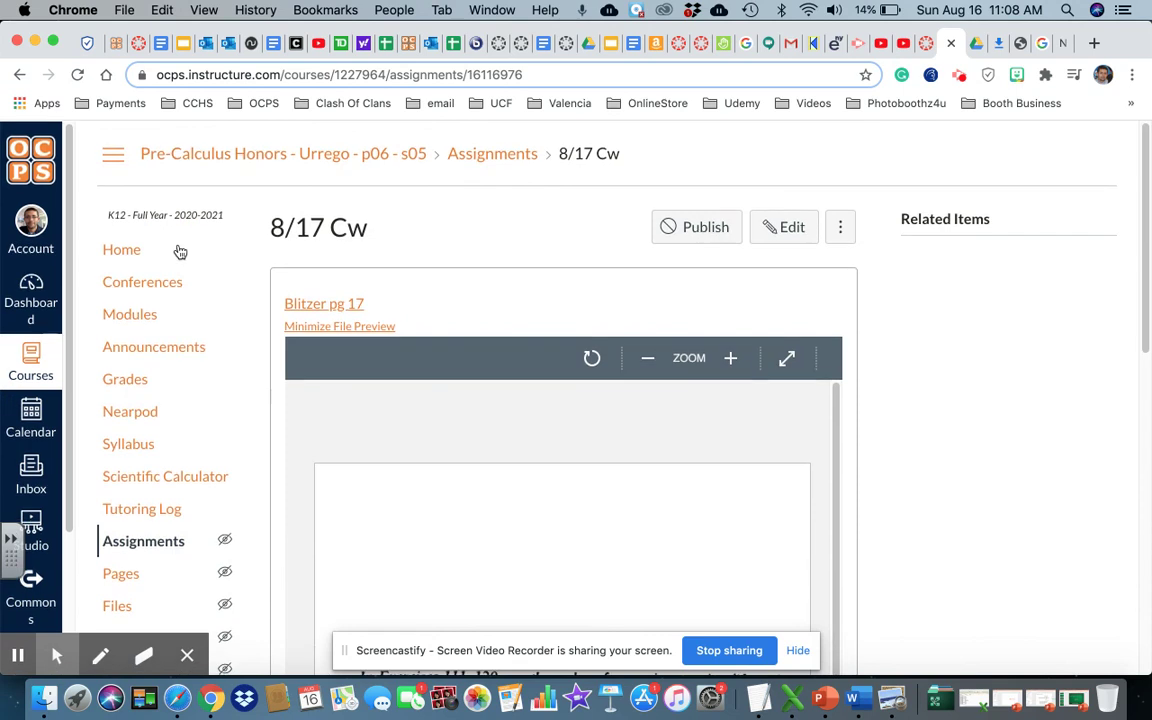
- Examine the items of the Algebra Review Week 2 module in the course's Student View, leaving that view when done
{"action": "left_click", "coordinate": [121, 250]}
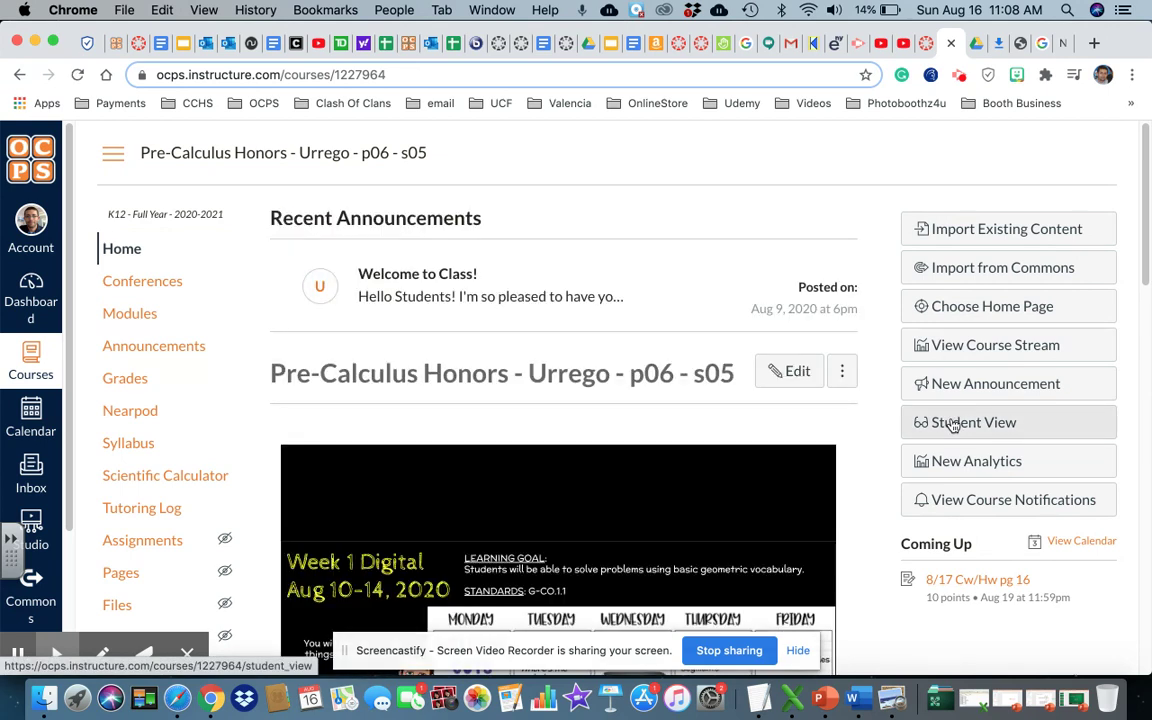
{"action": "left_click", "coordinate": [953, 424]}
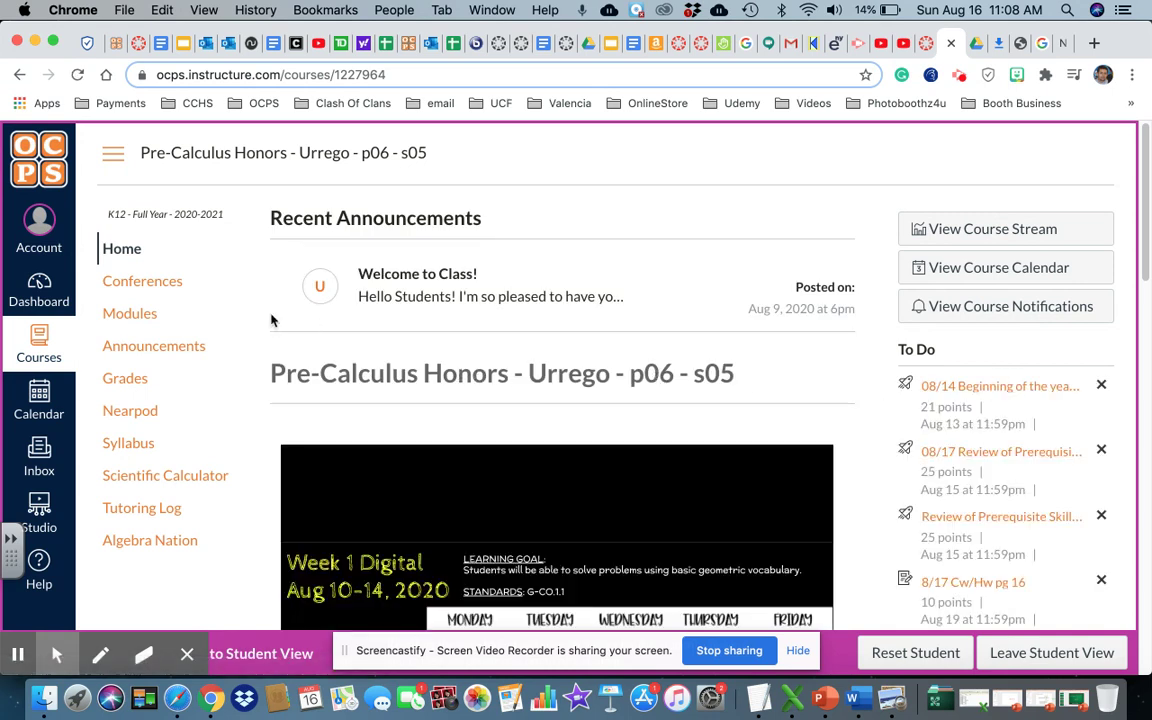
{"action": "scroll", "coordinate": [375, 418], "scroll_direction": "down", "scroll_amount": 5}
{"action": "scroll", "coordinate": [234, 344], "scroll_direction": "up", "scroll_amount": 5}
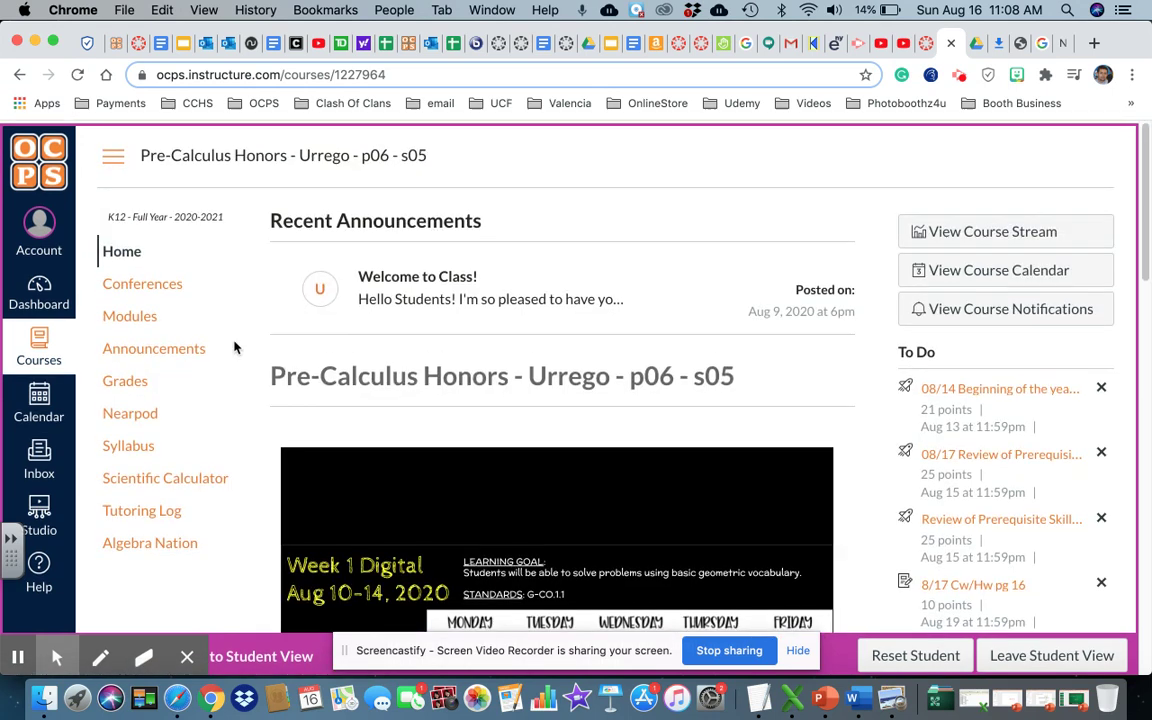
{"action": "left_click", "coordinate": [130, 316]}
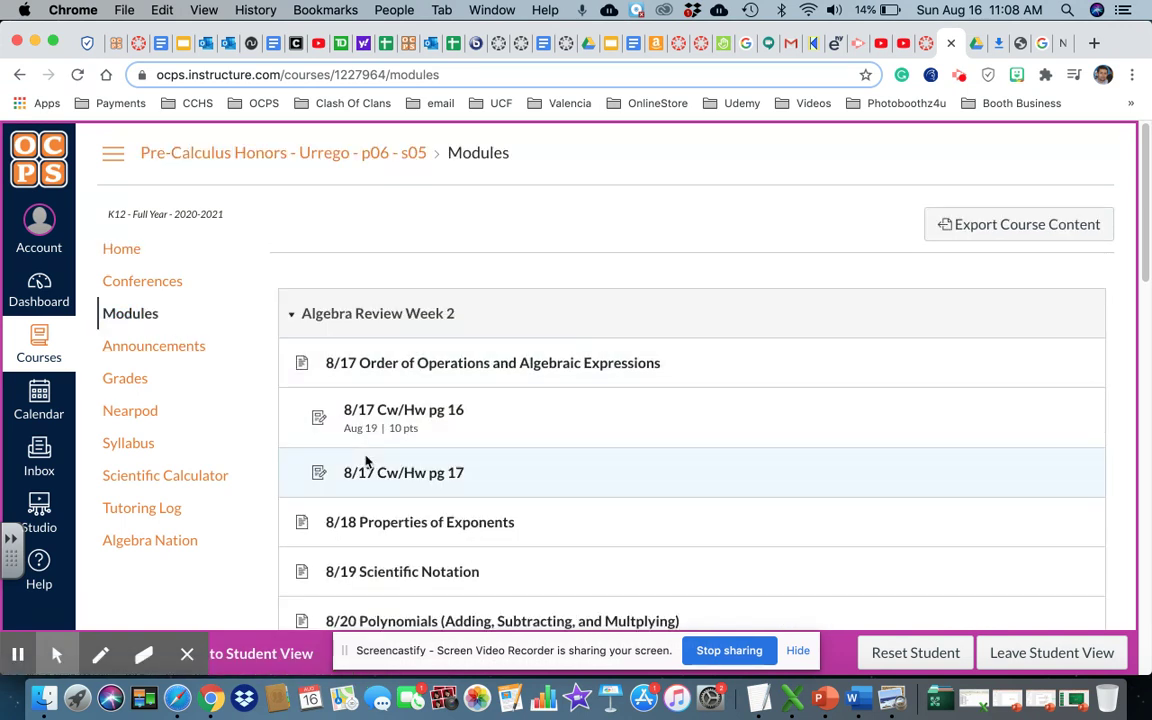
{"action": "scroll", "coordinate": [366, 460], "scroll_direction": "down", "scroll_amount": 4}
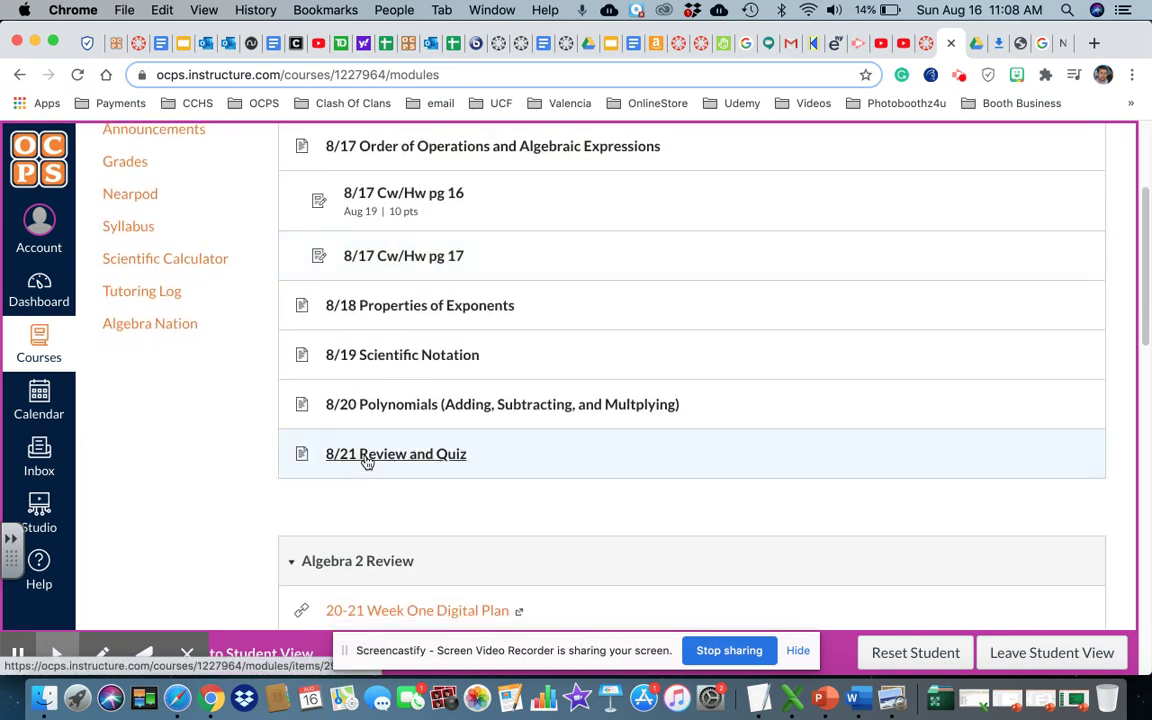
{"action": "scroll", "coordinate": [366, 460], "scroll_direction": "up", "scroll_amount": 3}
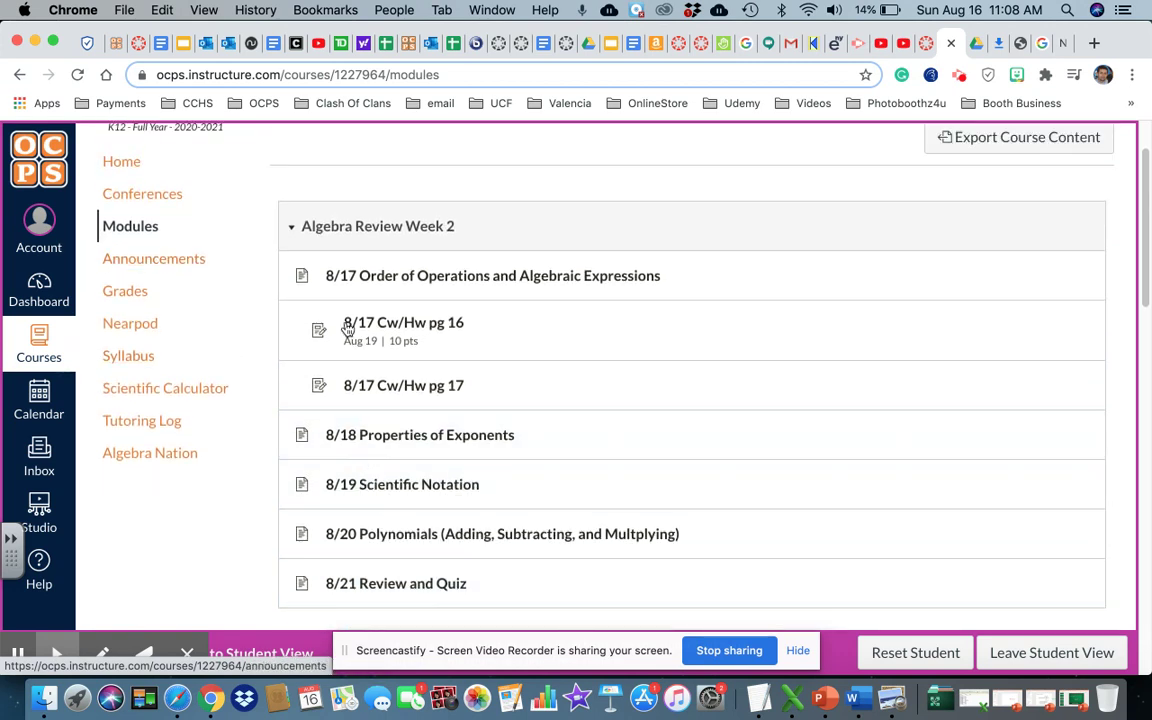
{"action": "left_click", "coordinate": [1053, 656]}
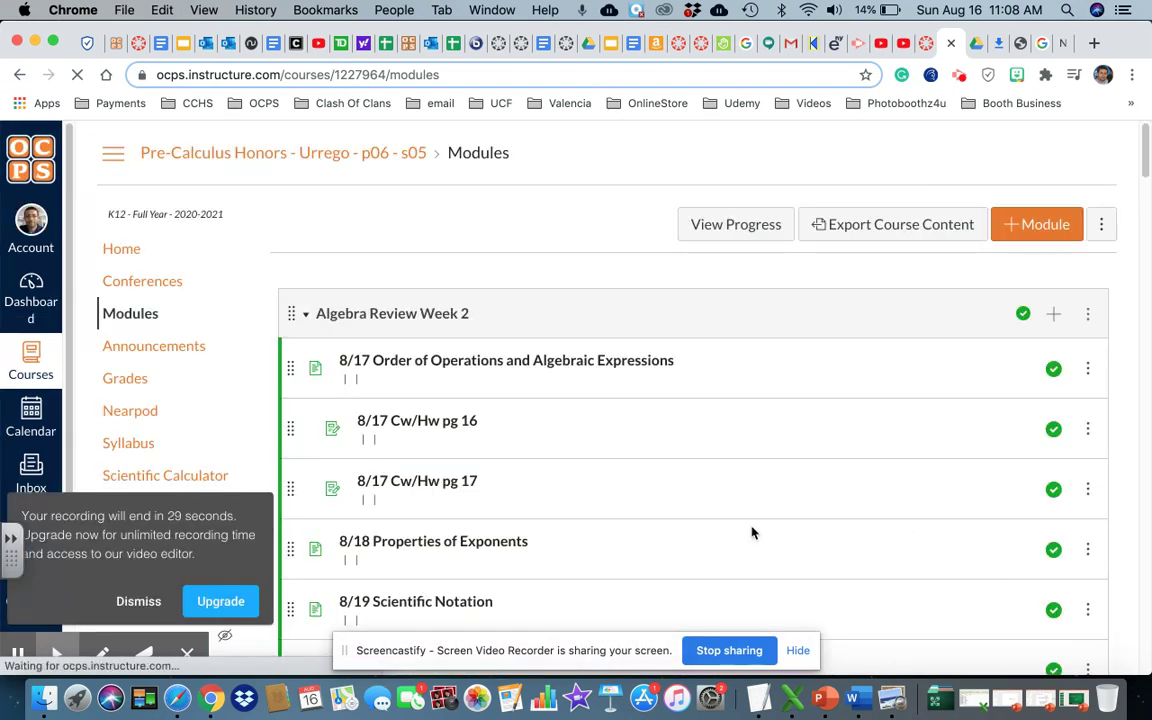
- Publish the 8/17 Cw assignment and move it to the first position in the Algebra Review Week 2 module
{"action": "scroll", "coordinate": [747, 531], "scroll_direction": "down", "scroll_amount": 5}
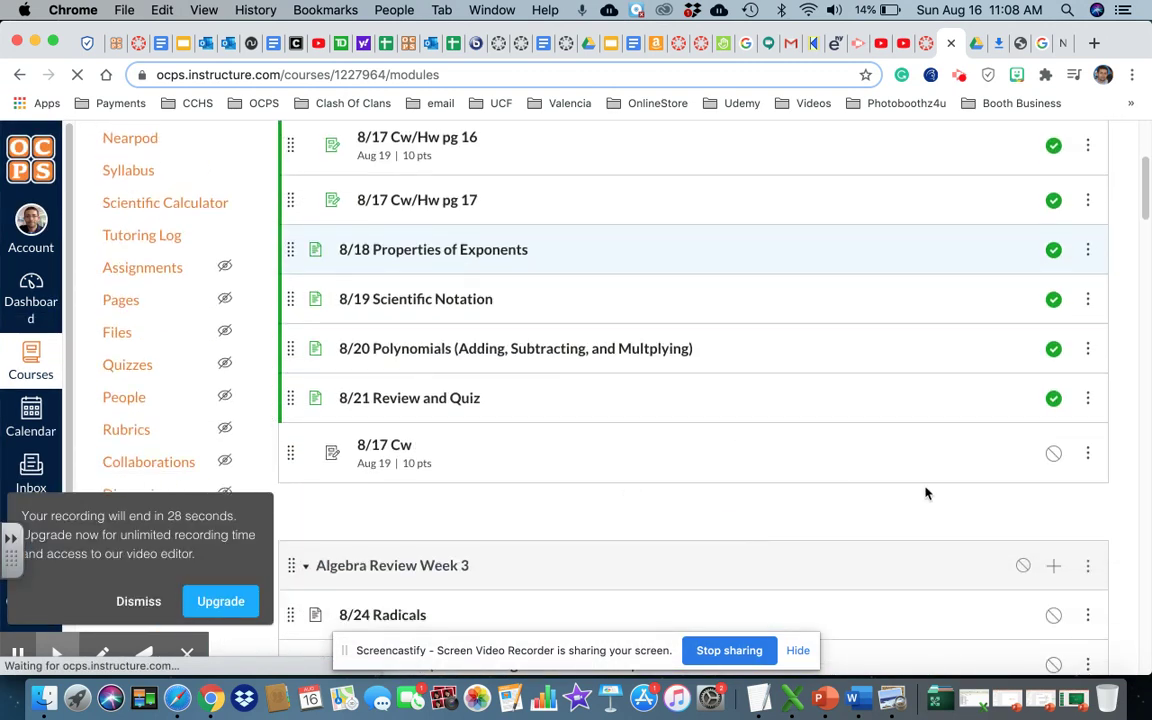
{"action": "left_click", "coordinate": [1053, 454]}
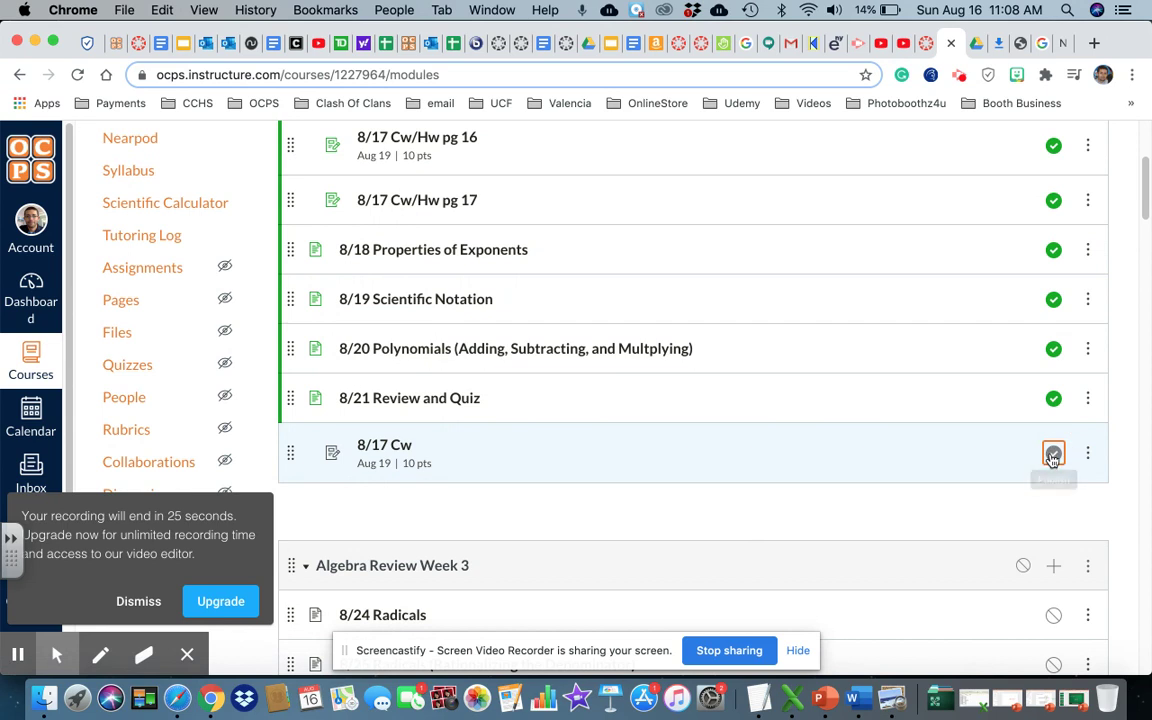
{"action": "left_click_drag", "start_coordinate": [290, 455], "coordinate": [290, 222]}
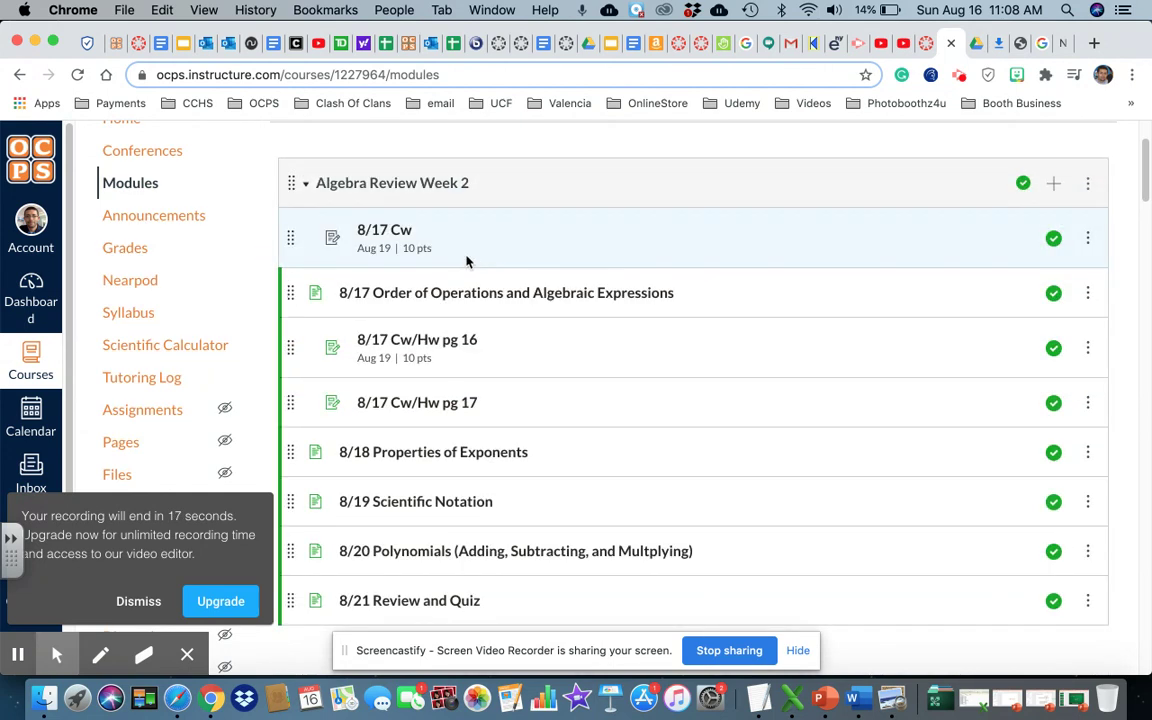
- Return to the course home page and enter Student View again
{"action": "scroll", "coordinate": [738, 489], "scroll_direction": "down", "scroll_amount": 3}
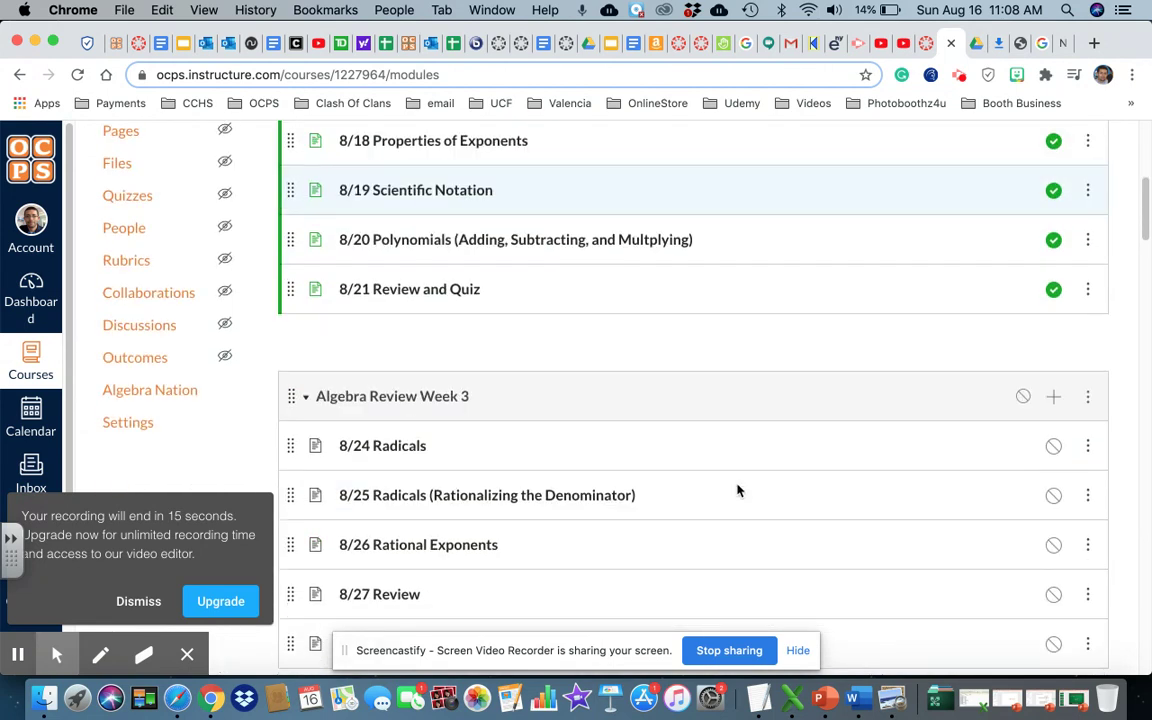
{"action": "scroll", "coordinate": [420, 374], "scroll_direction": "up", "scroll_amount": 5}
{"action": "left_click", "coordinate": [120, 253]}
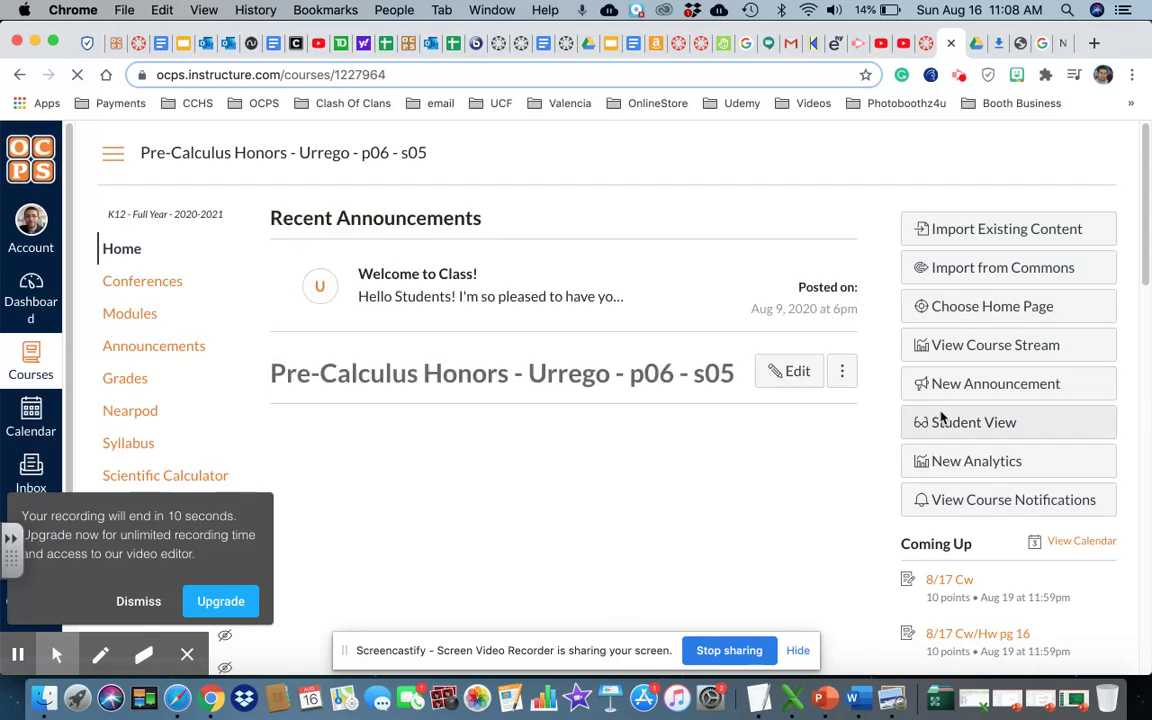
{"action": "left_click", "coordinate": [955, 424]}
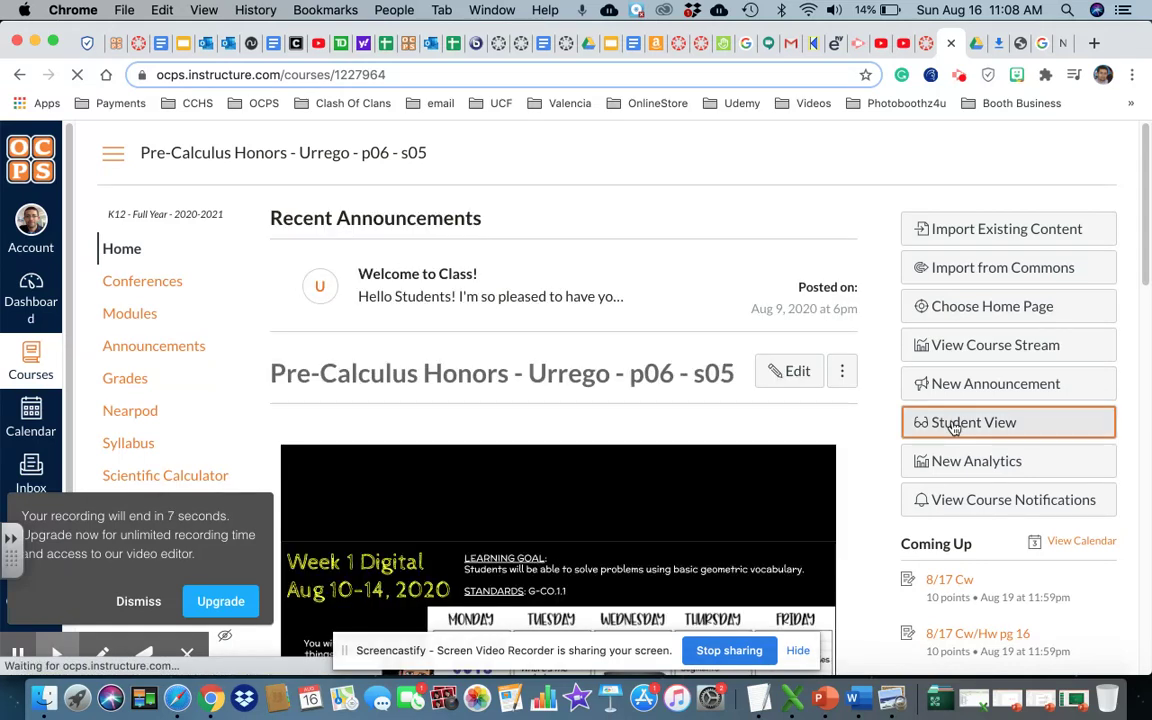